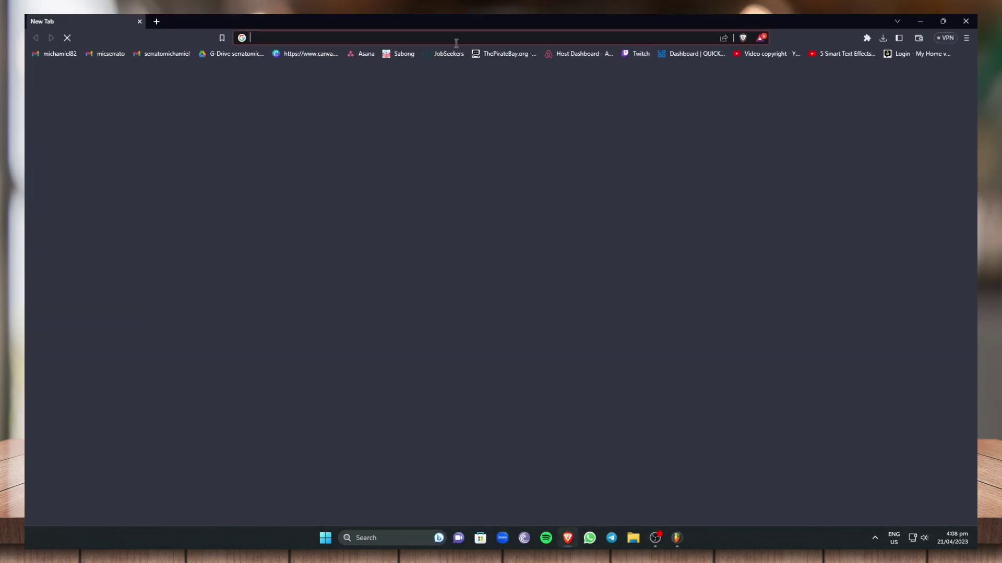
pyautogui.click(456, 42)
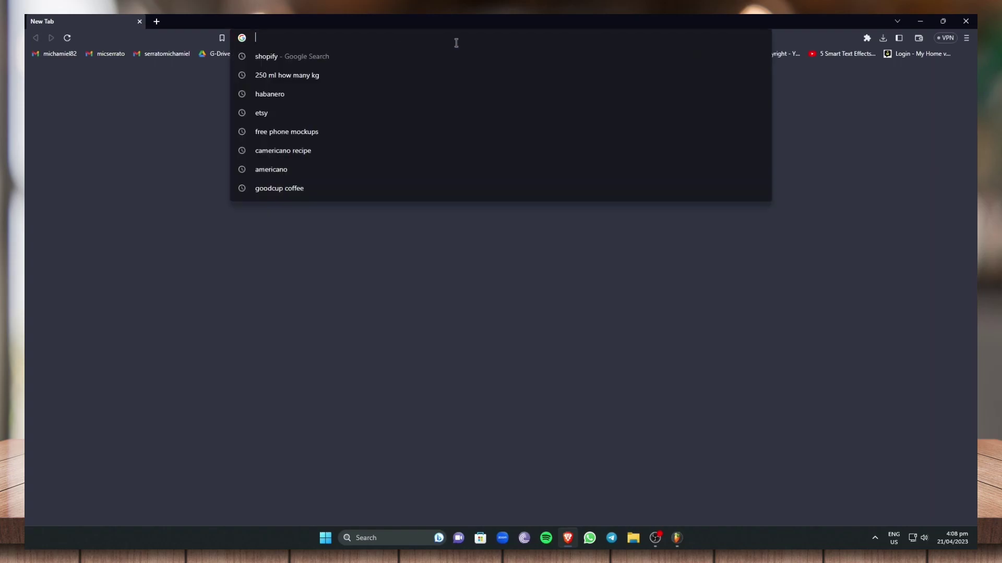
pyautogui.write('www')
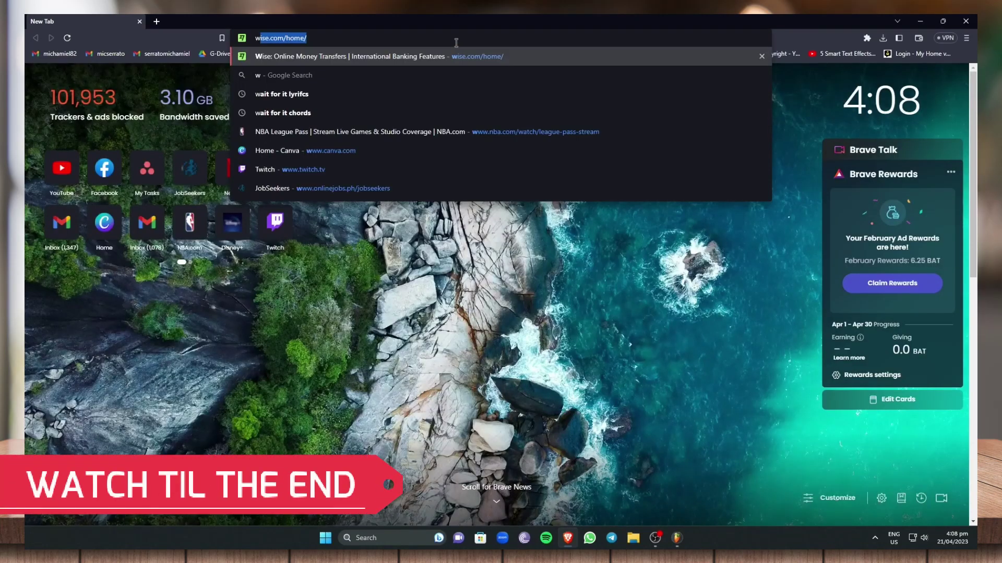
pyautogui.write('.shopify.com')
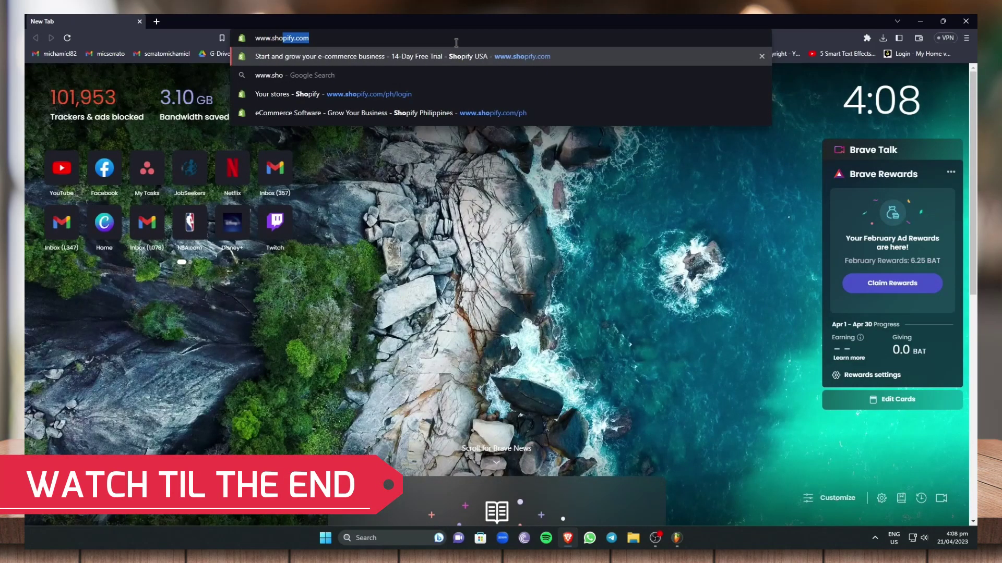
pyautogui.press('Return')
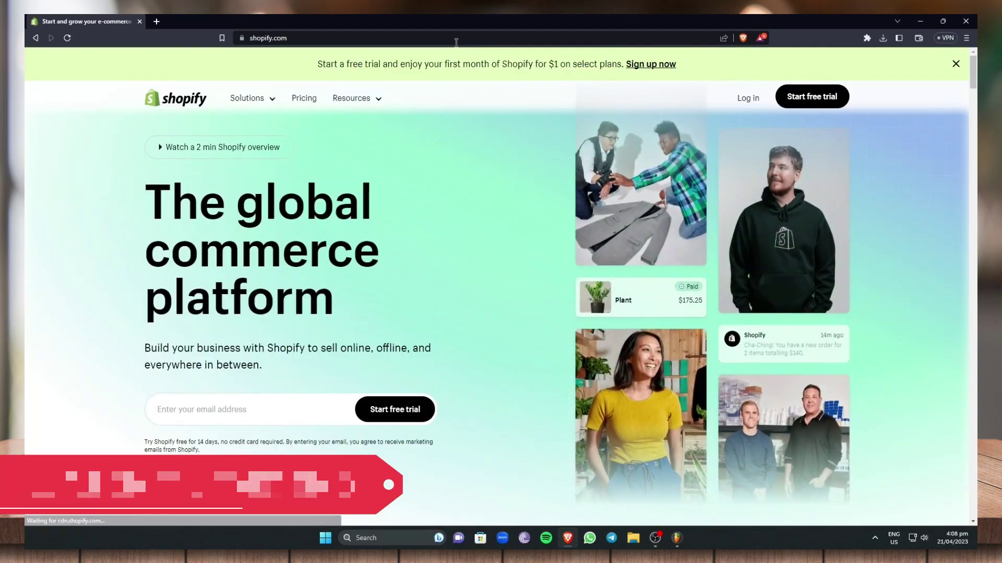
pyautogui.click(752, 101)
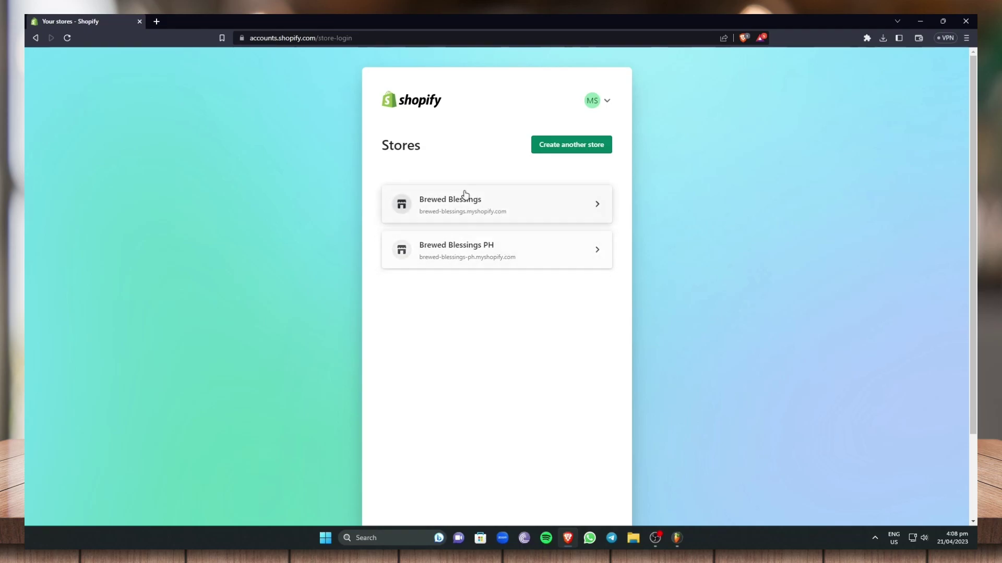
pyautogui.click(480, 262)
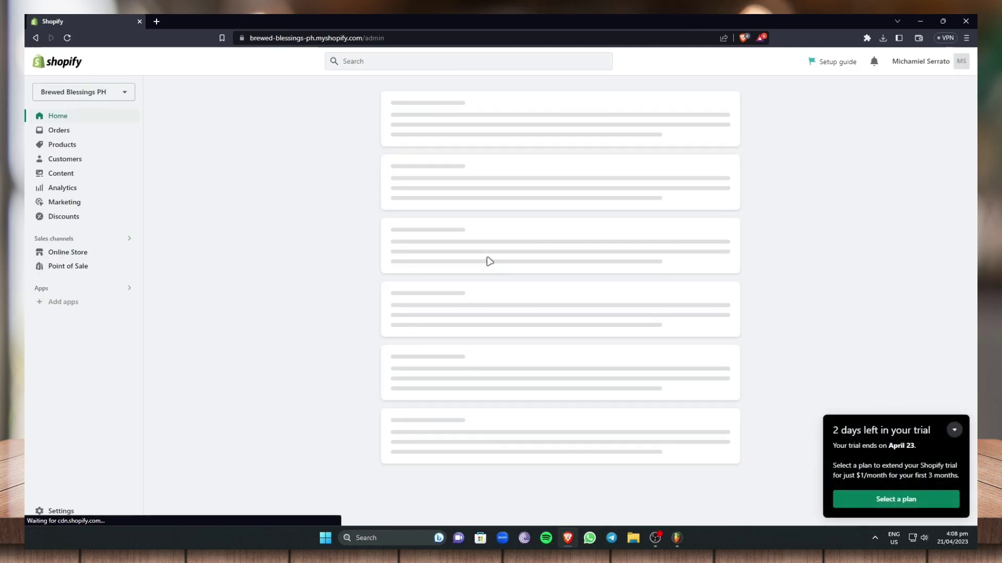
pyautogui.click(955, 429)
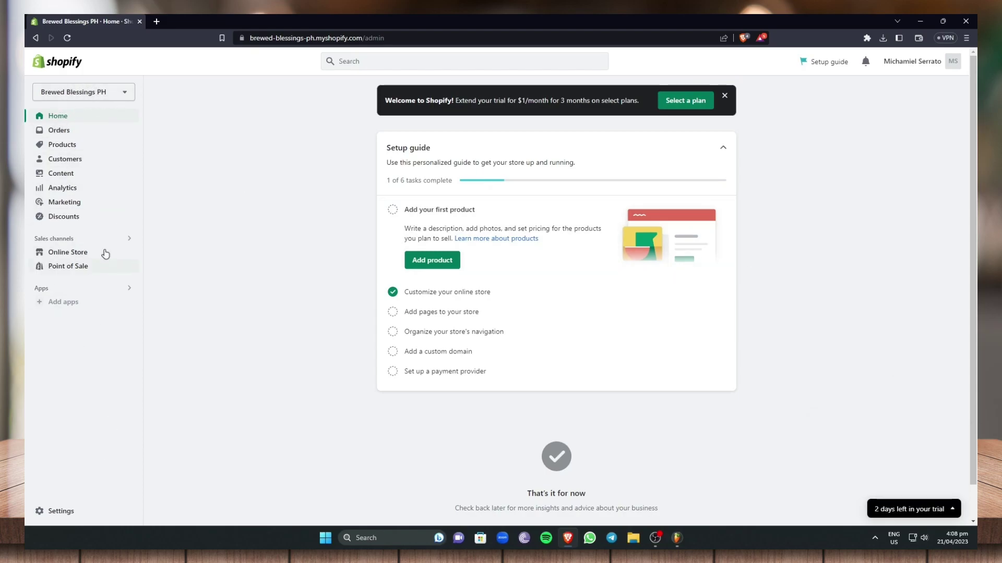
# Open the General shipping rates profile for management in the store's Shipping and delivery settings
pyautogui.click(73, 511)
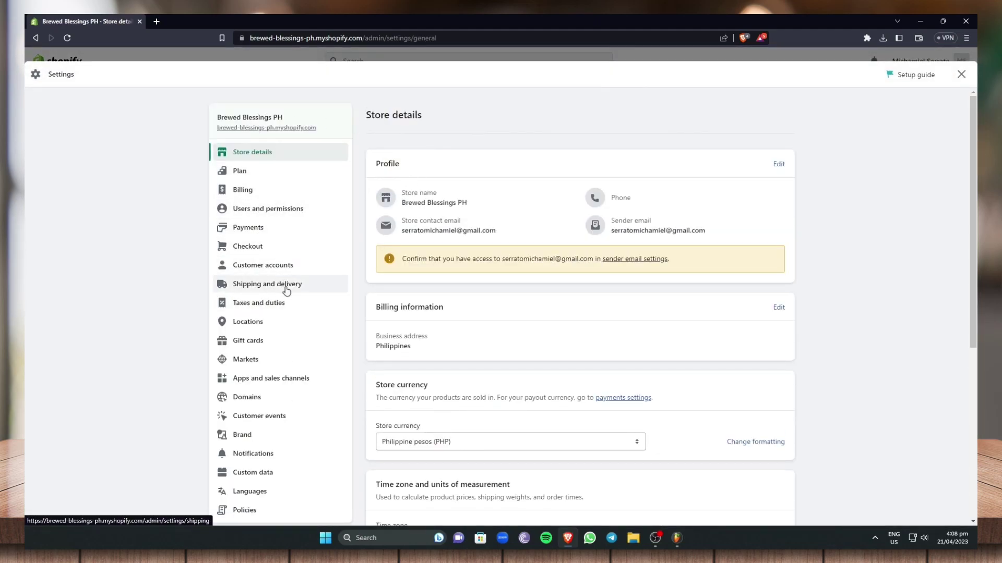
pyautogui.click(286, 288)
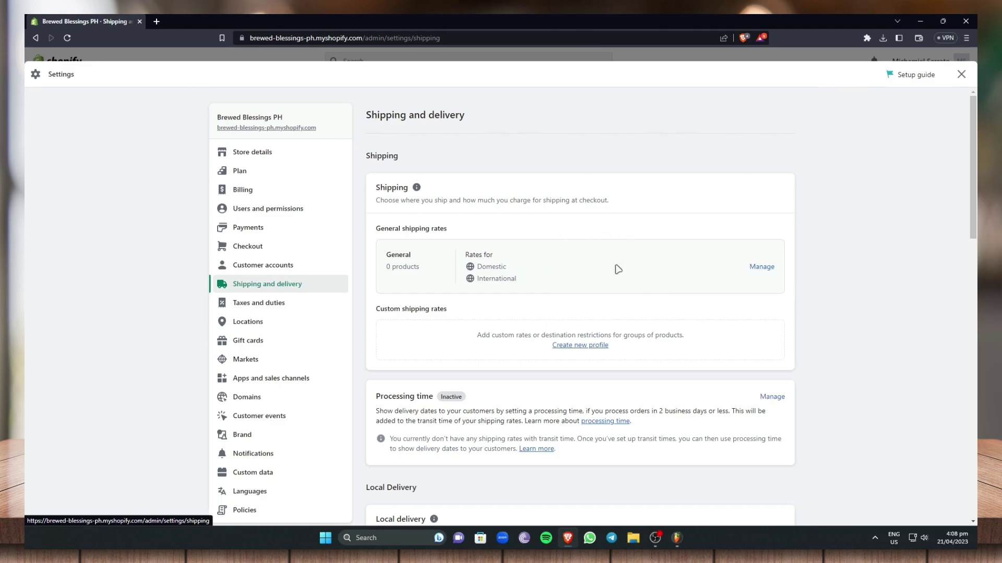
pyautogui.click(752, 268)
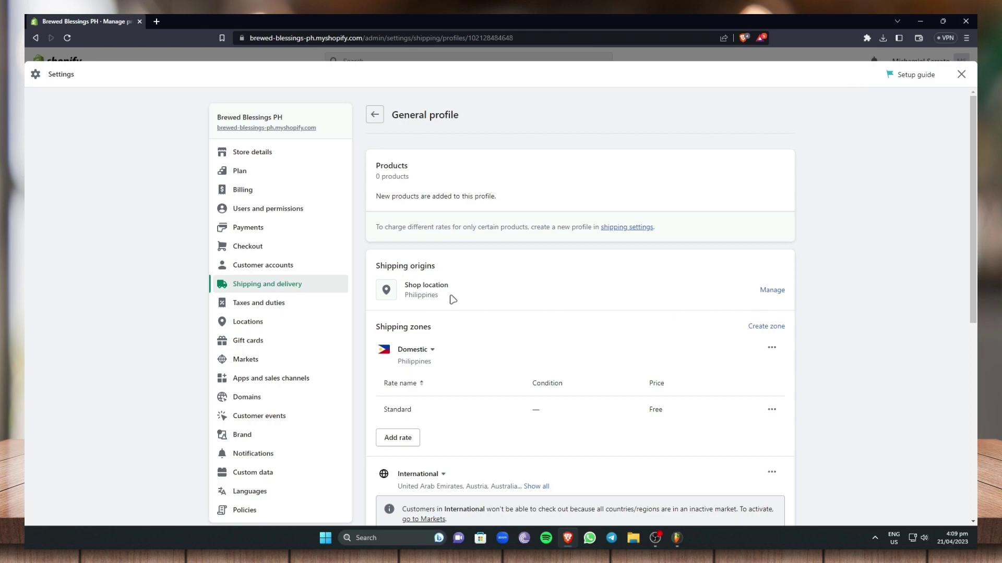
# Add a Standard shipping rate priced at ₱70.00 to the Domestic zone, using your own rates
pyautogui.scroll(-1, 446, 305)
pyautogui.scroll(-1, 475, 272)
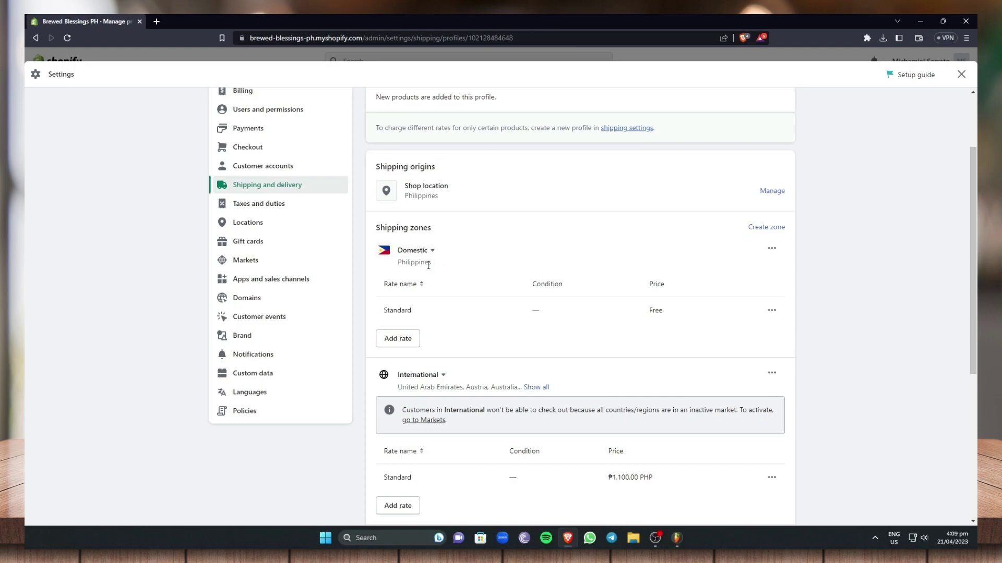
pyautogui.click(418, 340)
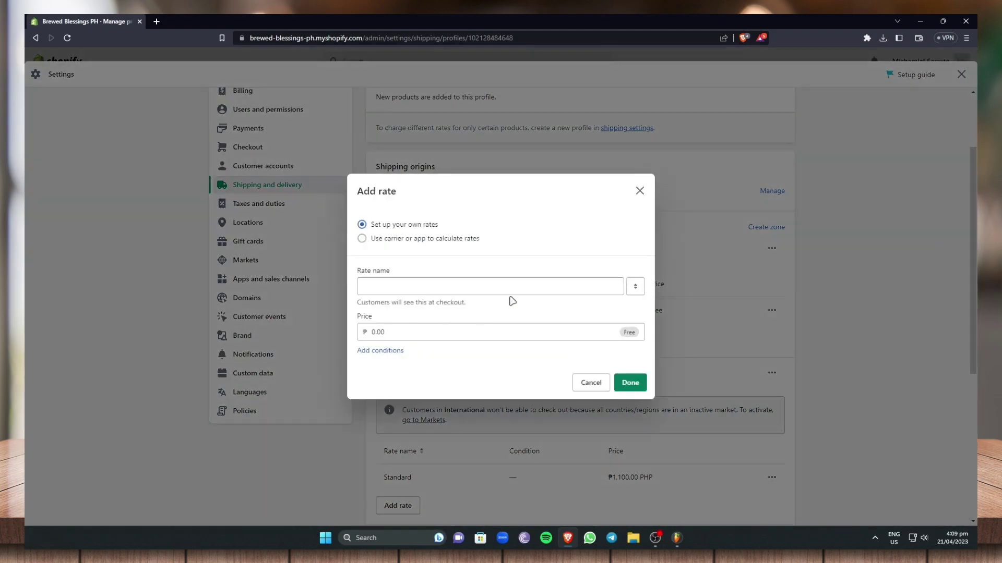
pyautogui.click(453, 292)
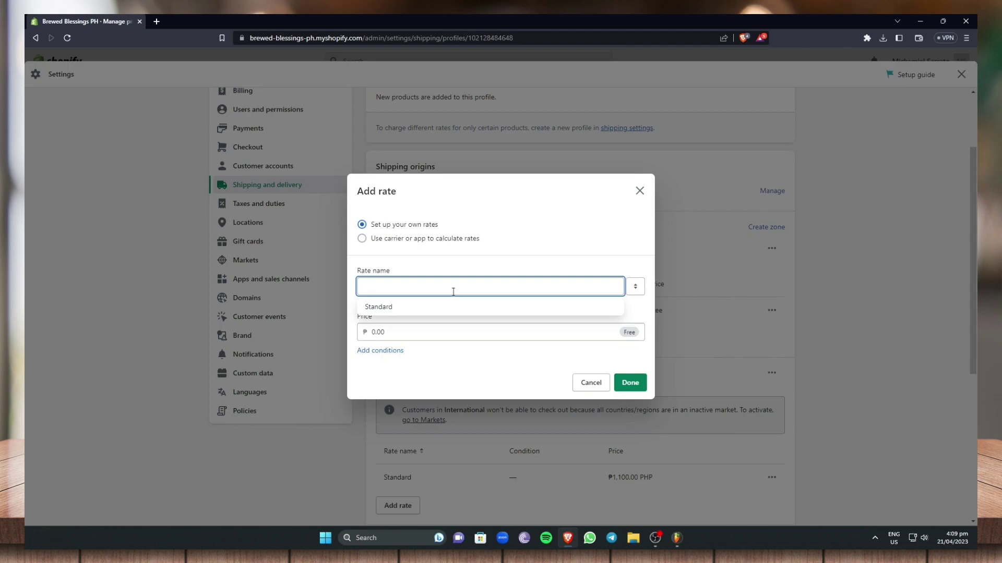
pyautogui.click(424, 307)
pyautogui.click(398, 337)
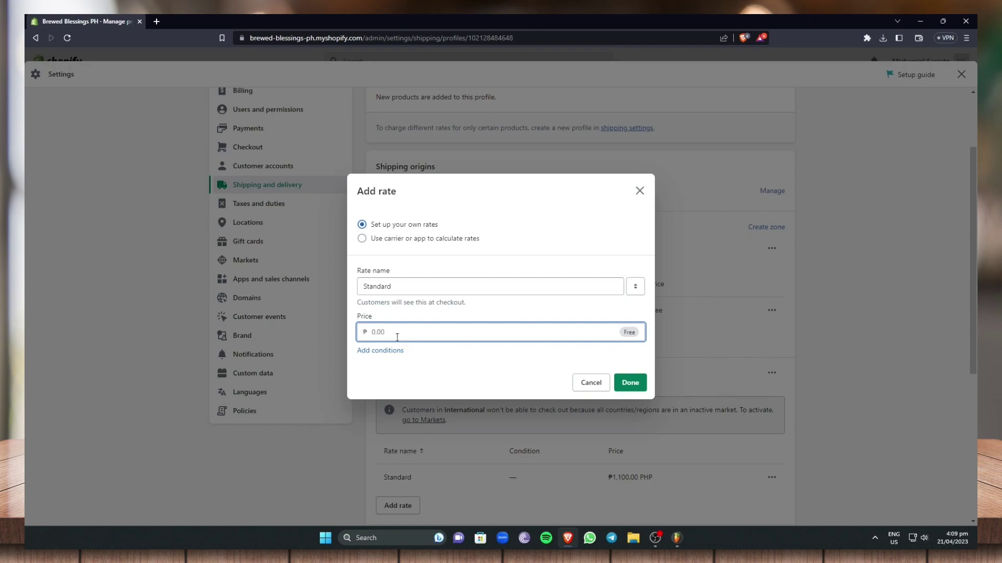
pyautogui.write('70')
pyautogui.click(510, 377)
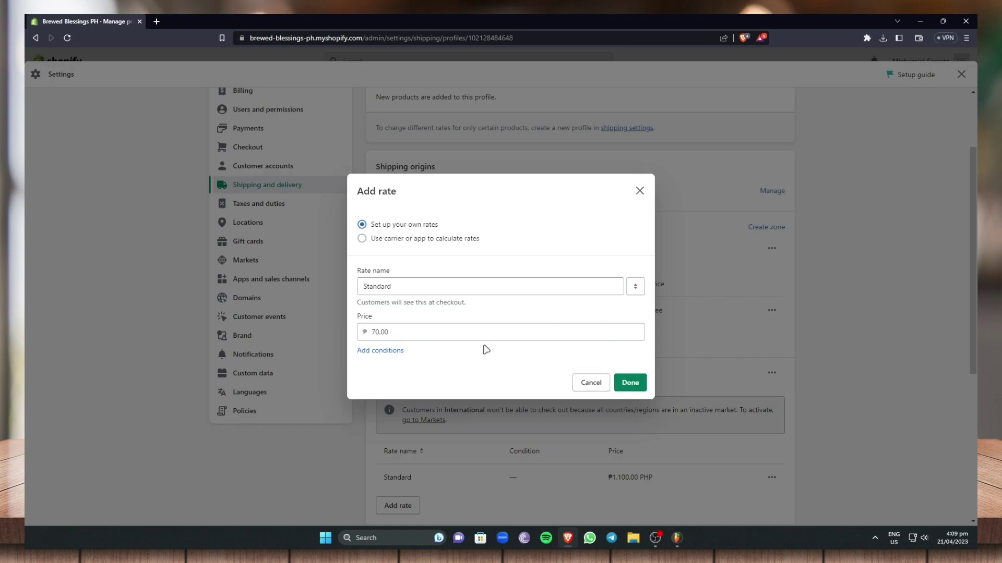
pyautogui.click(627, 382)
# Expand the International zone's full country list and review which countries it covers
pyautogui.scroll(-1, 626, 357)
pyautogui.scroll(1, 651, 360)
pyautogui.scroll(-1, 642, 360)
pyautogui.scroll(-4, 631, 360)
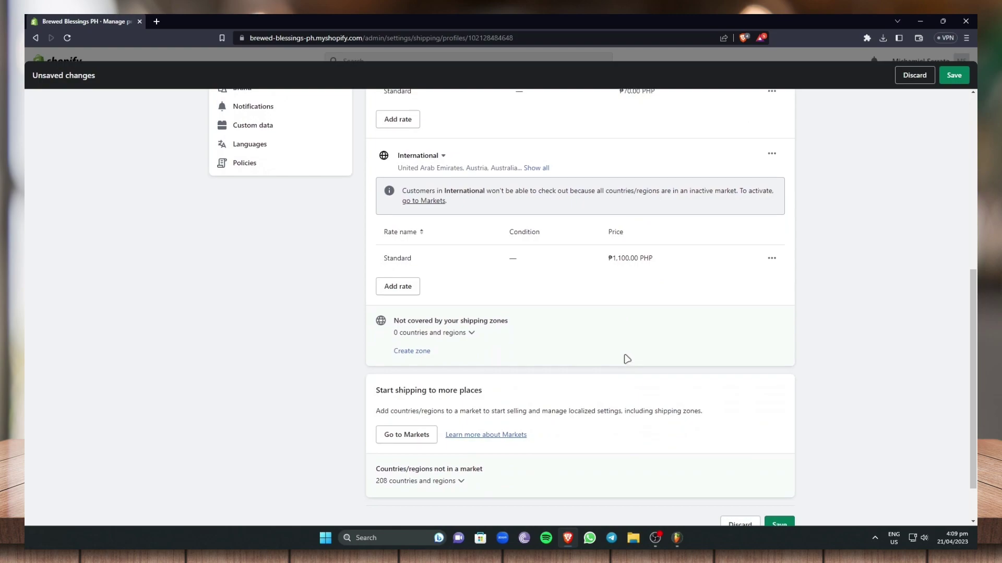
pyautogui.click(536, 170)
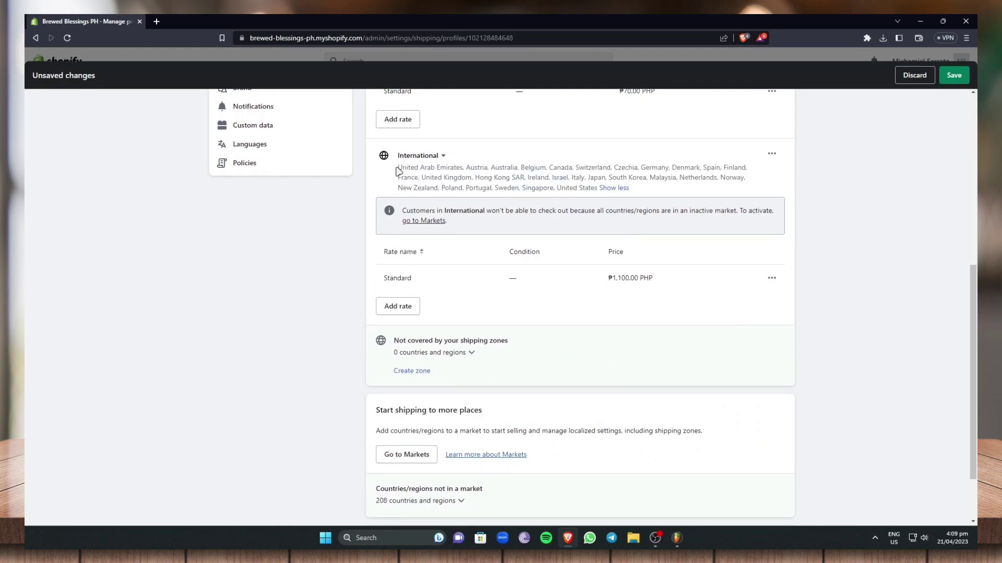
pyautogui.moveTo(398, 167); pyautogui.dragTo(600, 189)
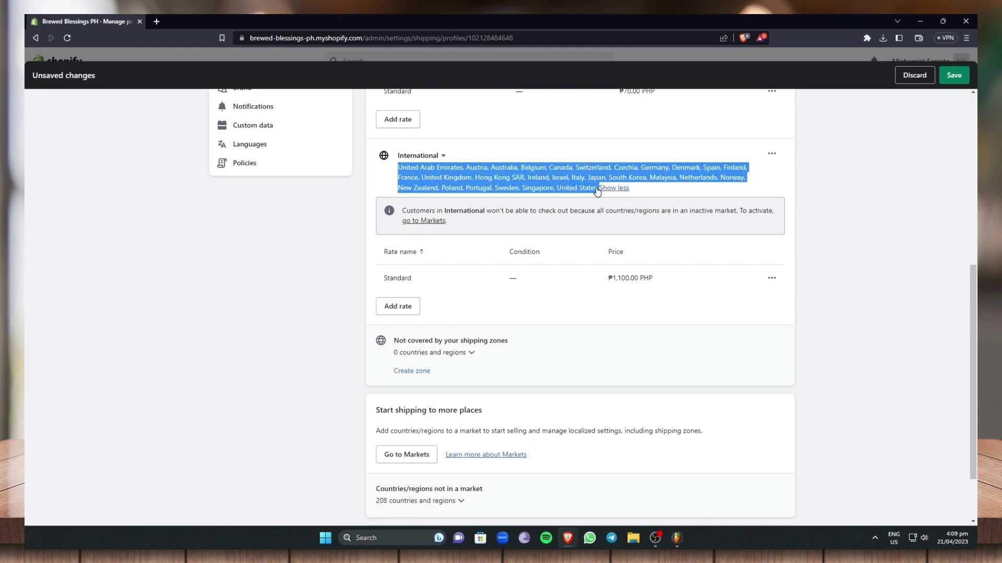
pyautogui.click(874, 188)
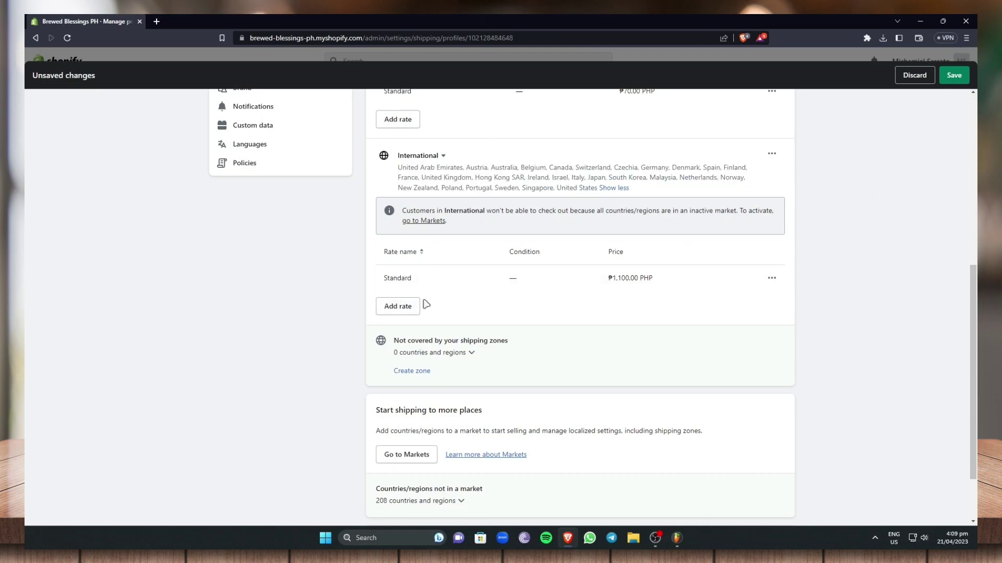
# Add a Standard shipping rate priced at ₱300.00 to the International zone, using your own rates
pyautogui.click(409, 306)
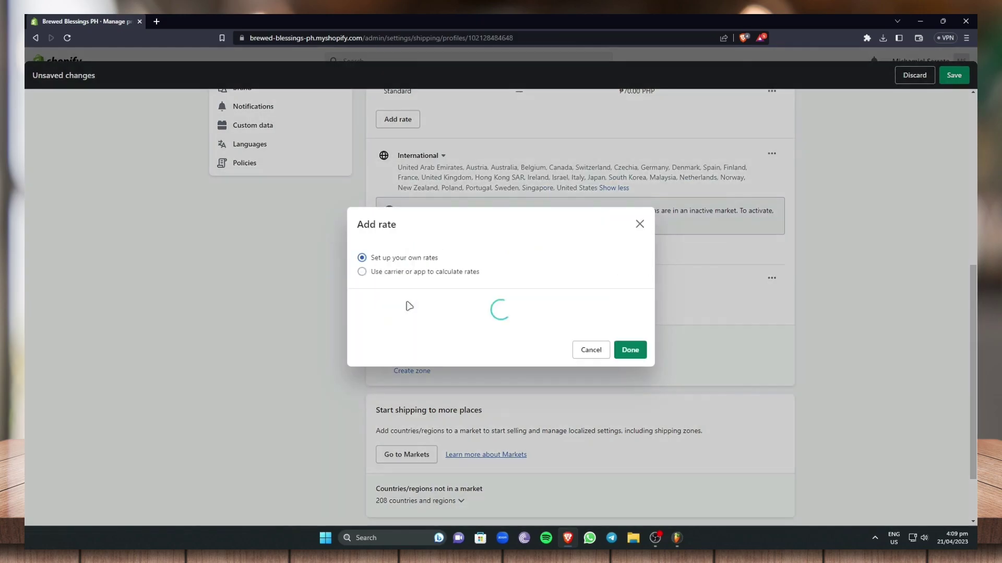
pyautogui.click(494, 286)
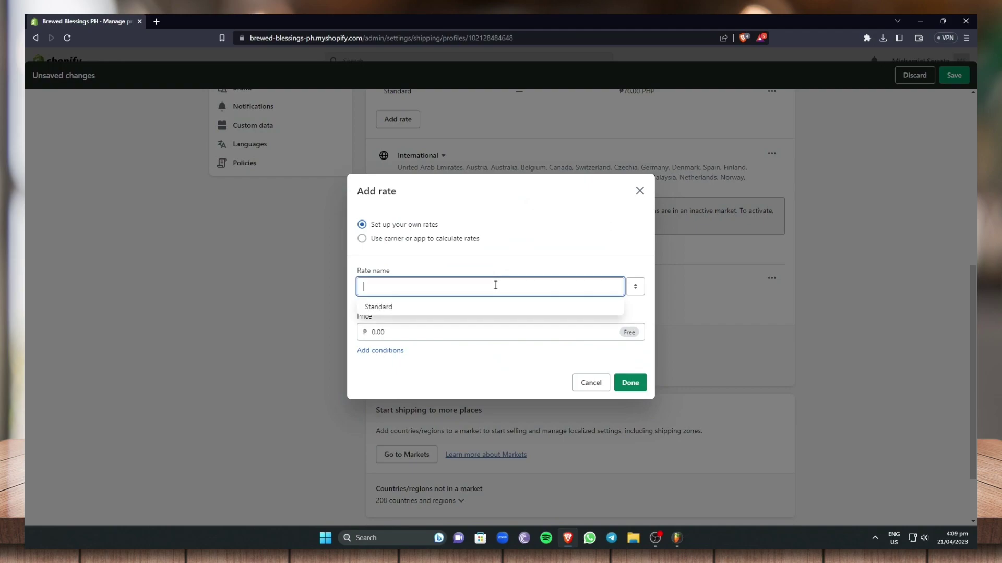
pyautogui.click(402, 311)
pyautogui.click(417, 288)
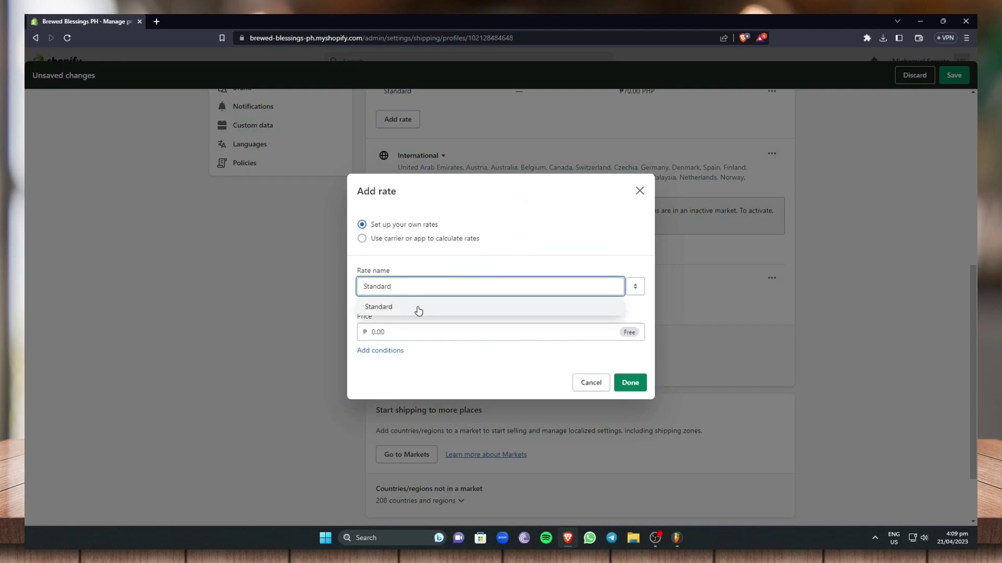
pyautogui.click(568, 242)
pyautogui.click(421, 332)
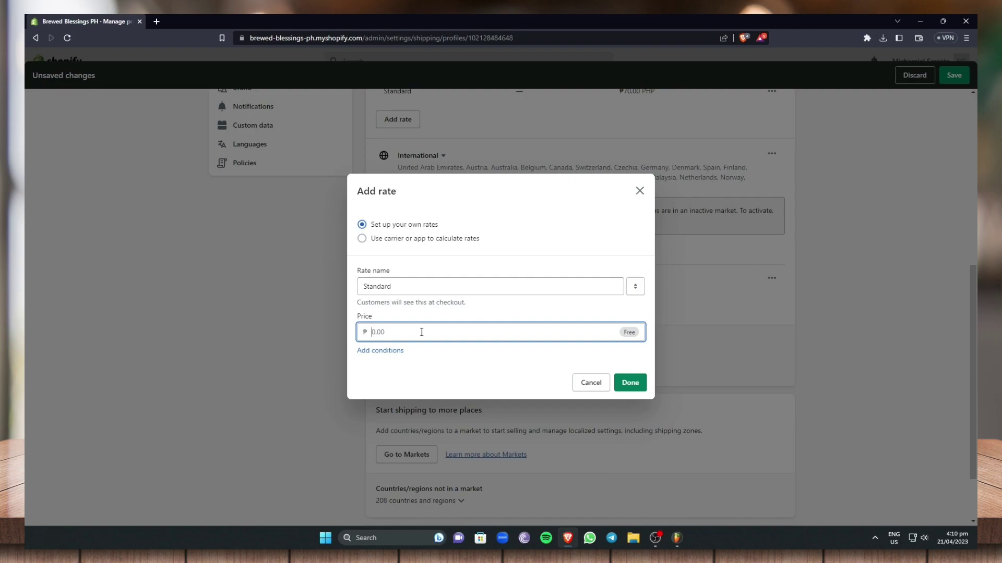
pyautogui.write('300')
pyautogui.click(626, 385)
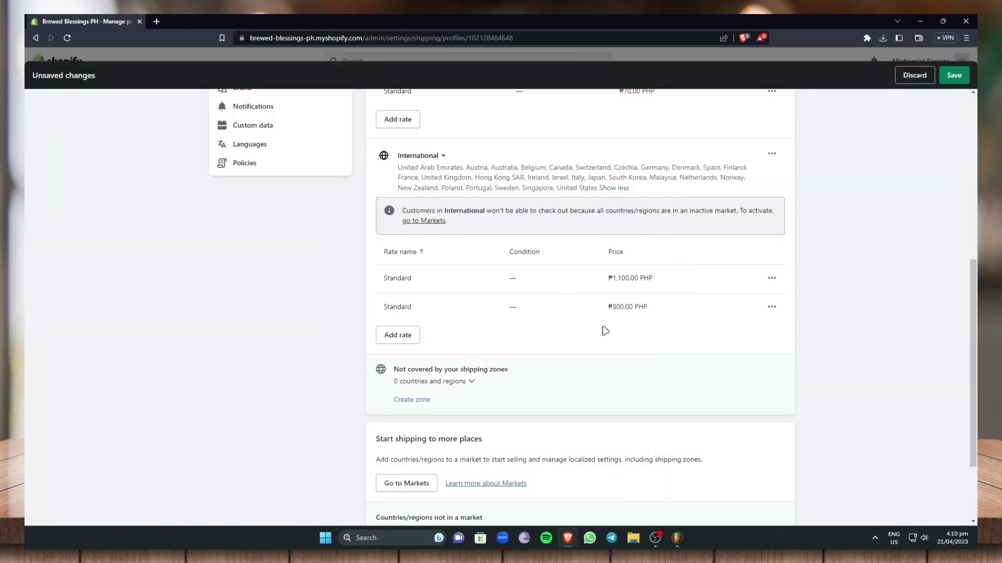
# Check the domestic and international zone rates and save the changes to the General profile
pyautogui.scroll(-1, 600, 325)
pyautogui.scroll(-1, 600, 325)
pyautogui.scroll(8, 599, 326)
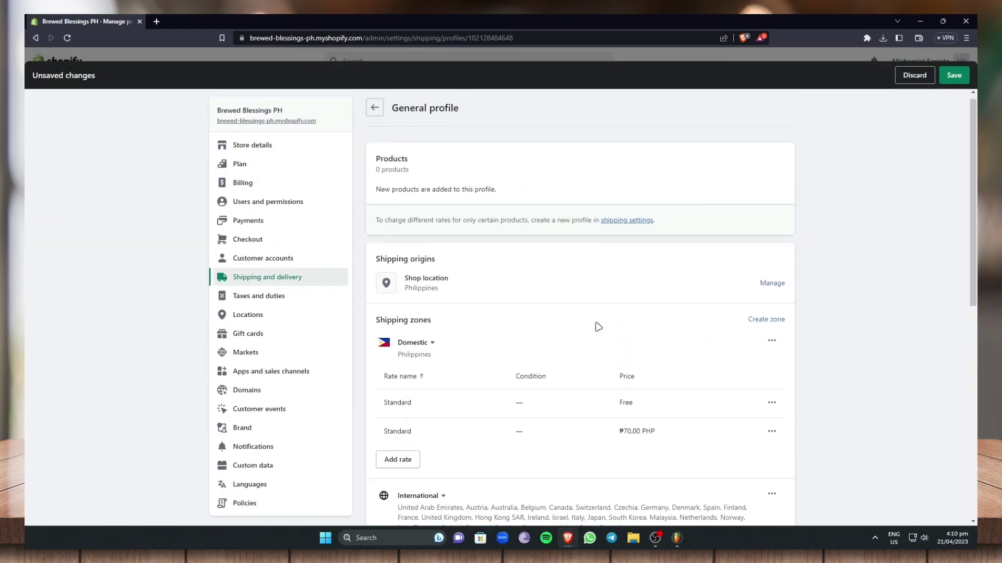
pyautogui.scroll(-8, 610, 324)
pyautogui.scroll(4, 548, 261)
pyautogui.scroll(-4, 524, 217)
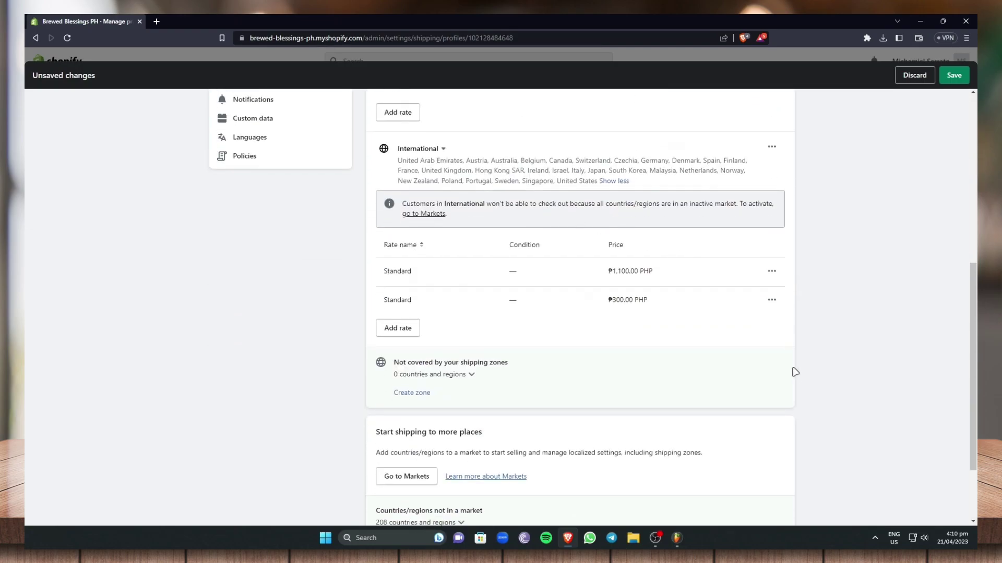
pyautogui.scroll(-2, 796, 386)
pyautogui.scroll(7, 684, 351)
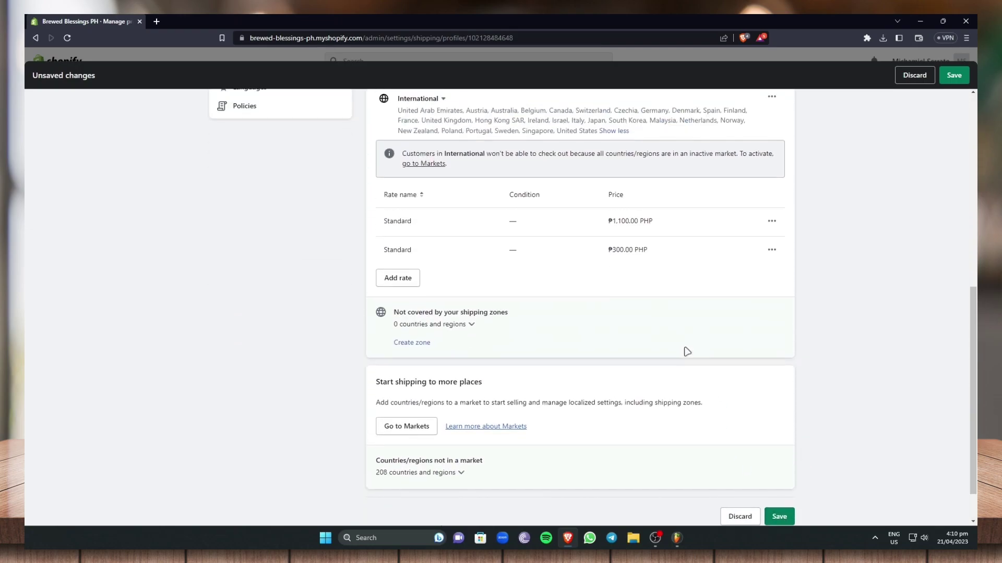
pyautogui.scroll(-7, 574, 340)
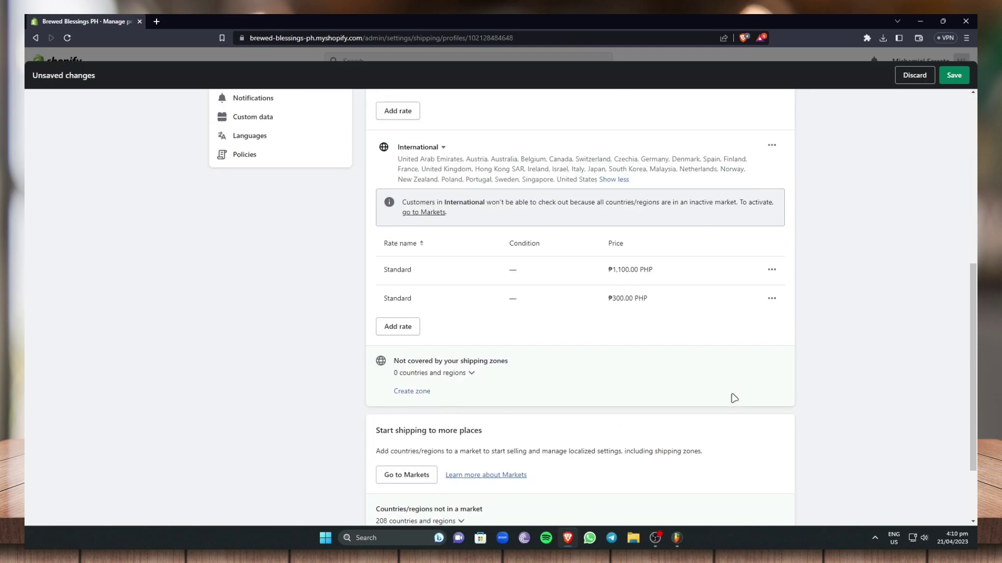
pyautogui.click(779, 467)
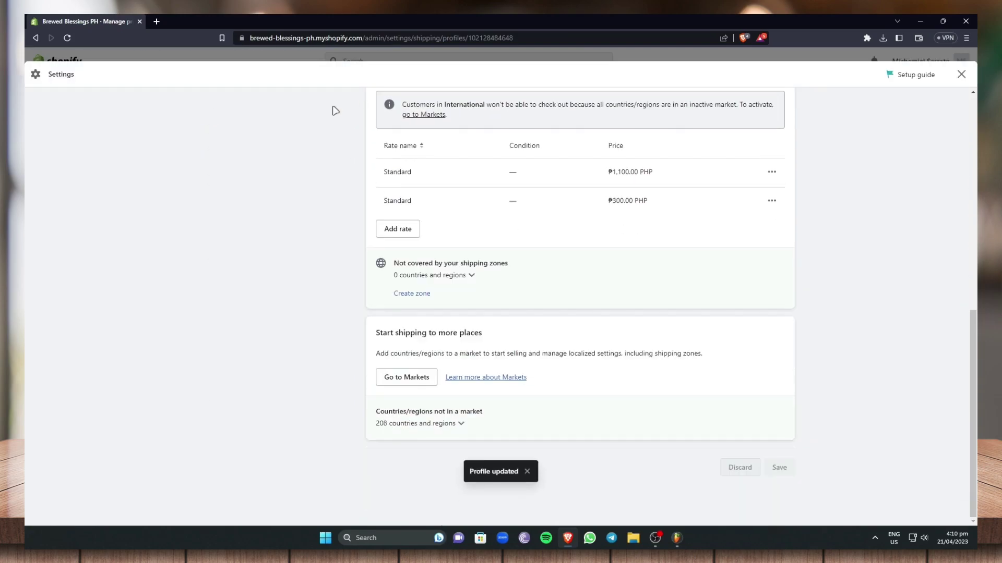
# Review the saved shipping zones and their rates throughout the General profile
pyautogui.scroll(7, 471, 189)
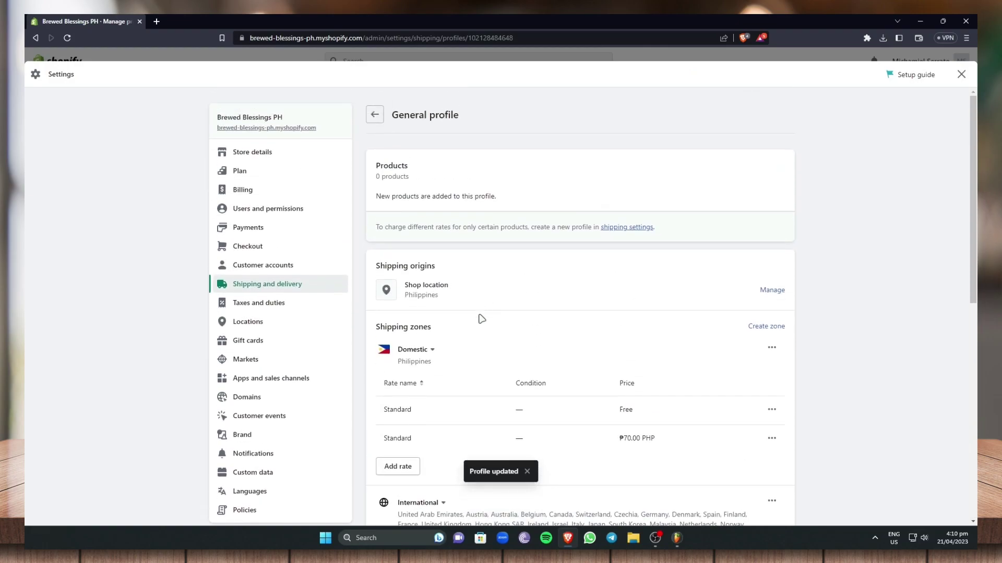
pyautogui.scroll(-1, 461, 347)
pyautogui.scroll(2, 669, 186)
pyautogui.scroll(-6, 630, 309)
pyautogui.scroll(-2, 496, 344)
pyautogui.scroll(8, 626, 297)
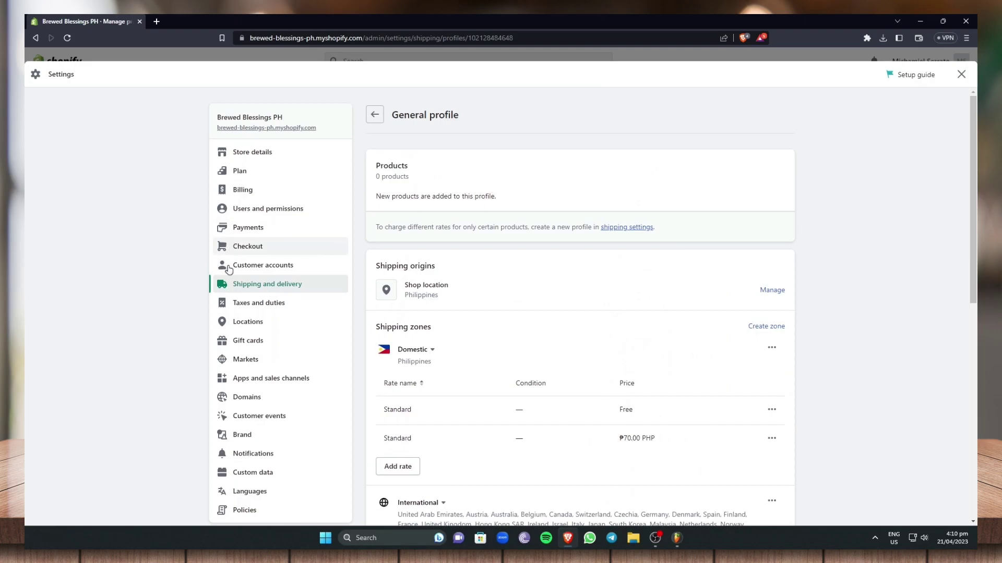
# Return to the Shipping and delivery overview and examine its custom rates, processing time, local delivery and local pickup sections
pyautogui.click(246, 284)
pyautogui.scroll(-5, 465, 358)
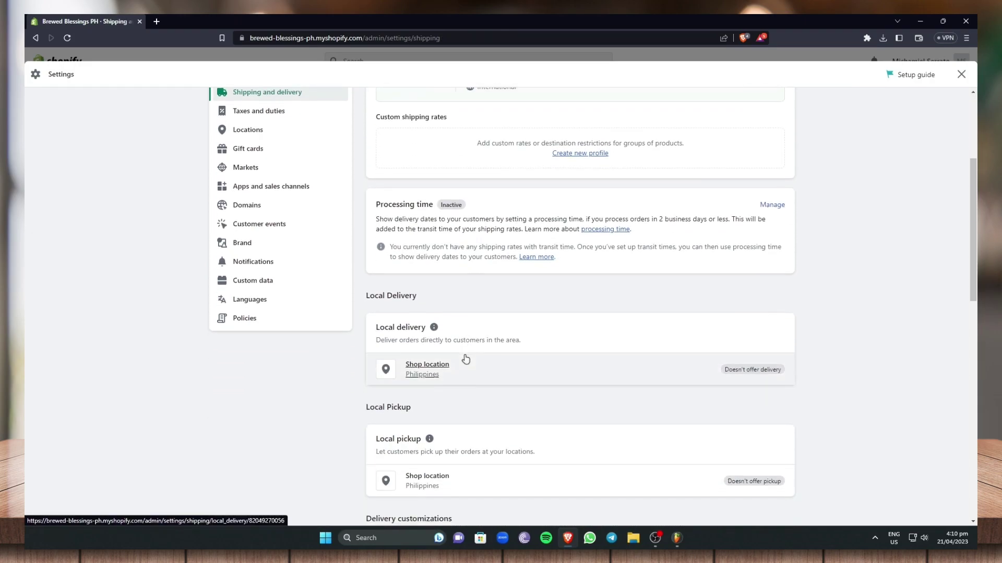
pyautogui.scroll(3, 466, 332)
pyautogui.scroll(-1, 460, 344)
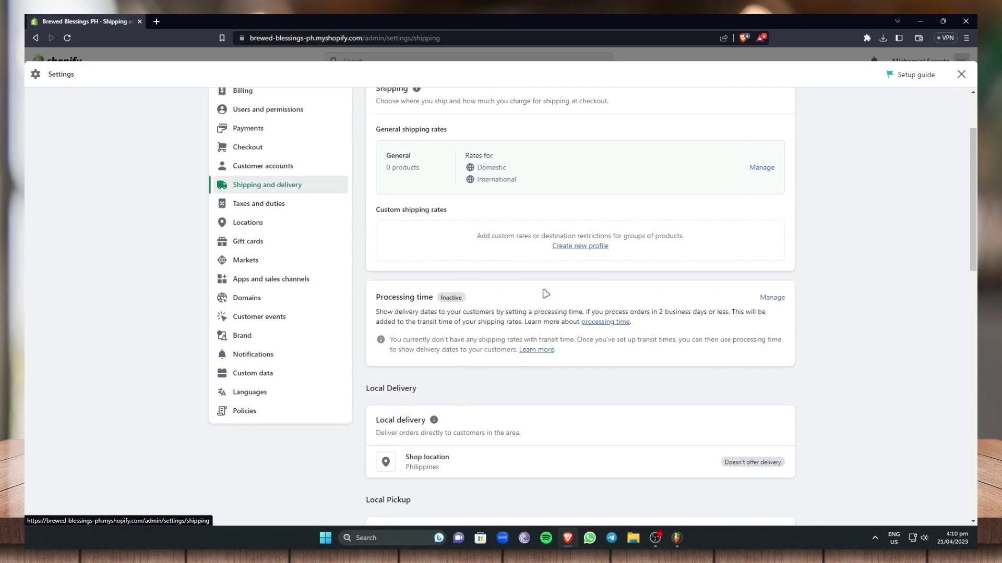
pyautogui.scroll(2, 546, 282)
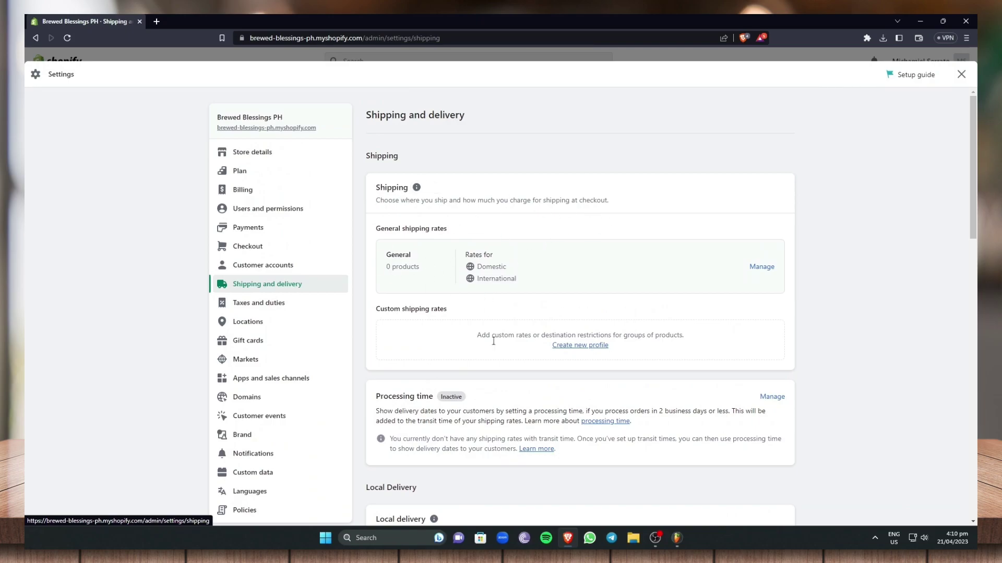
pyautogui.scroll(-1, 585, 345)
pyautogui.scroll(-1, 500, 358)
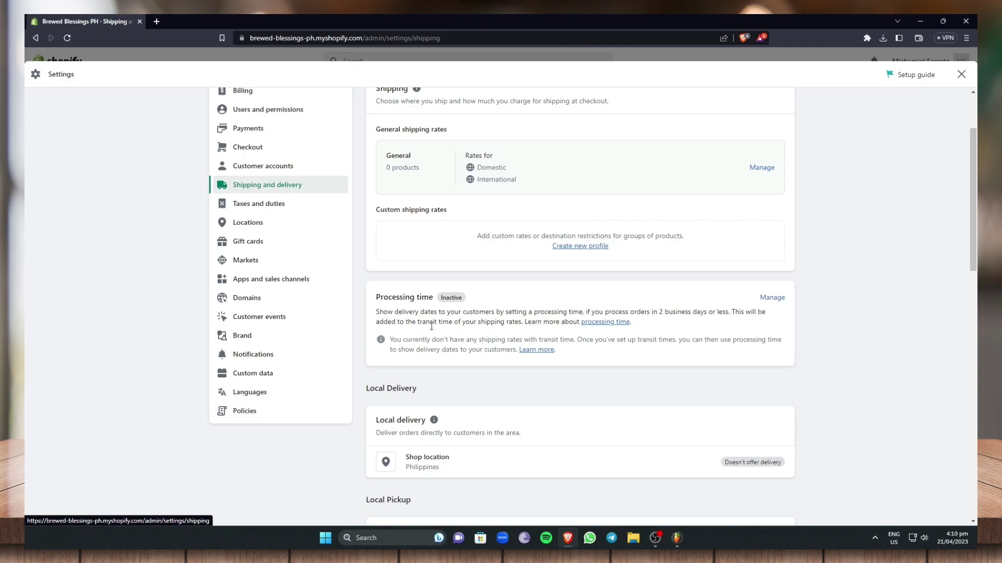
# Enable processing time for delivery dates at checkout, set it to Same business day, and save the change
pyautogui.click(776, 301)
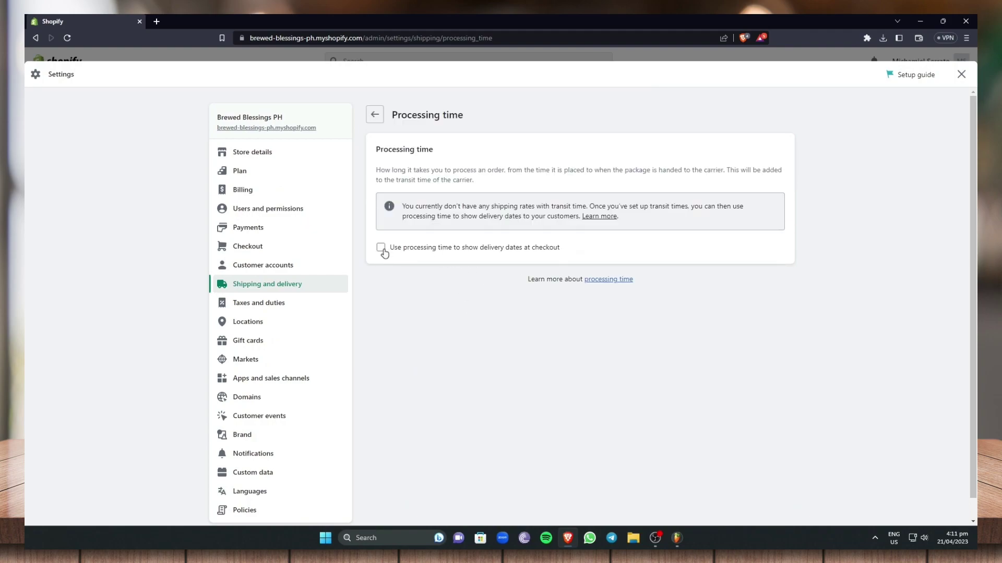
pyautogui.click(381, 249)
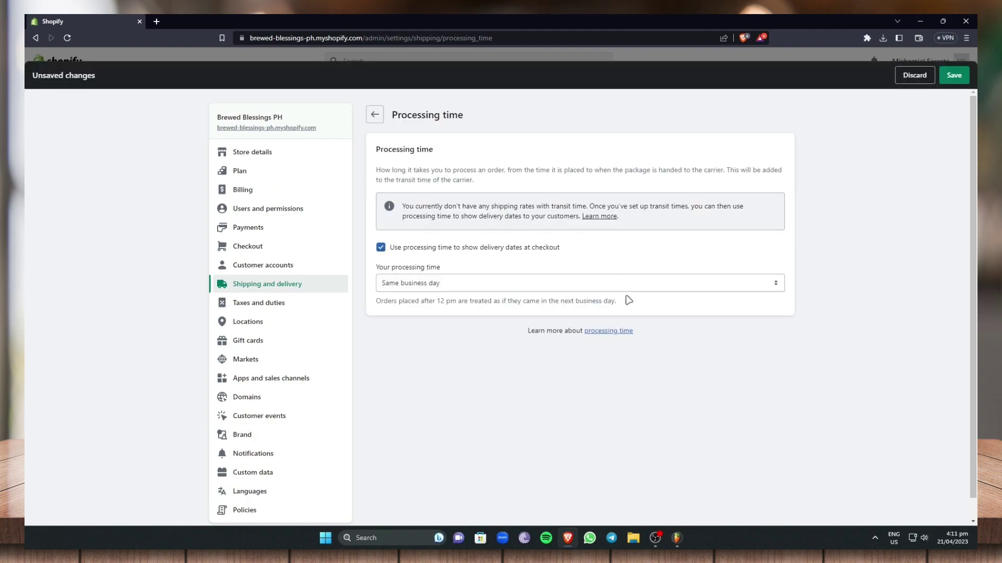
pyautogui.click(775, 288)
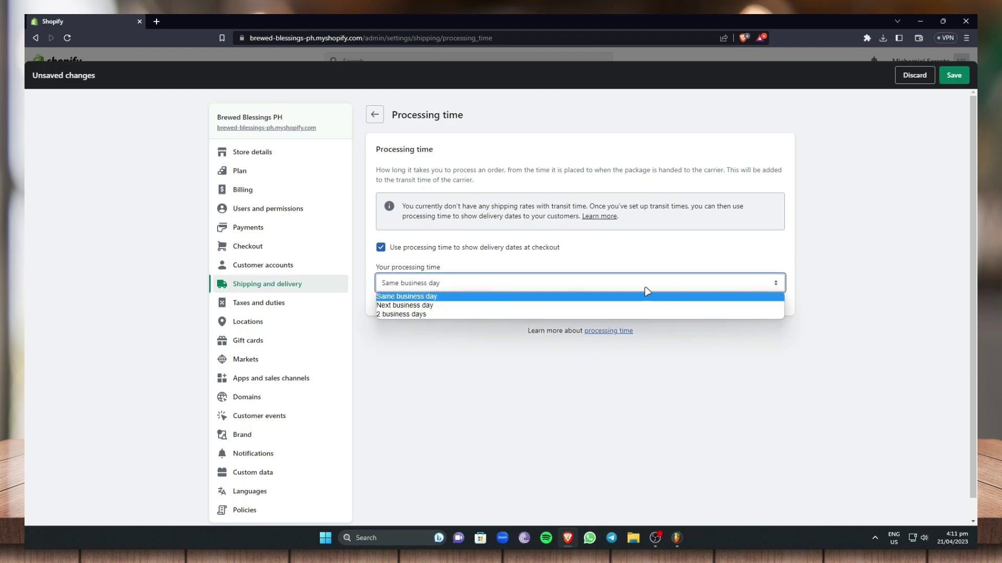
pyautogui.click(419, 300)
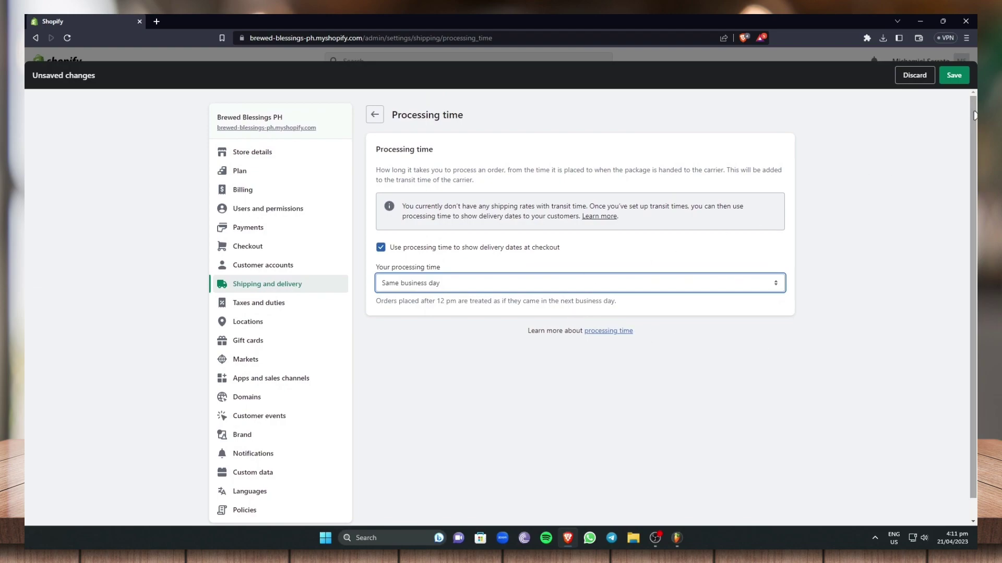
pyautogui.click(954, 76)
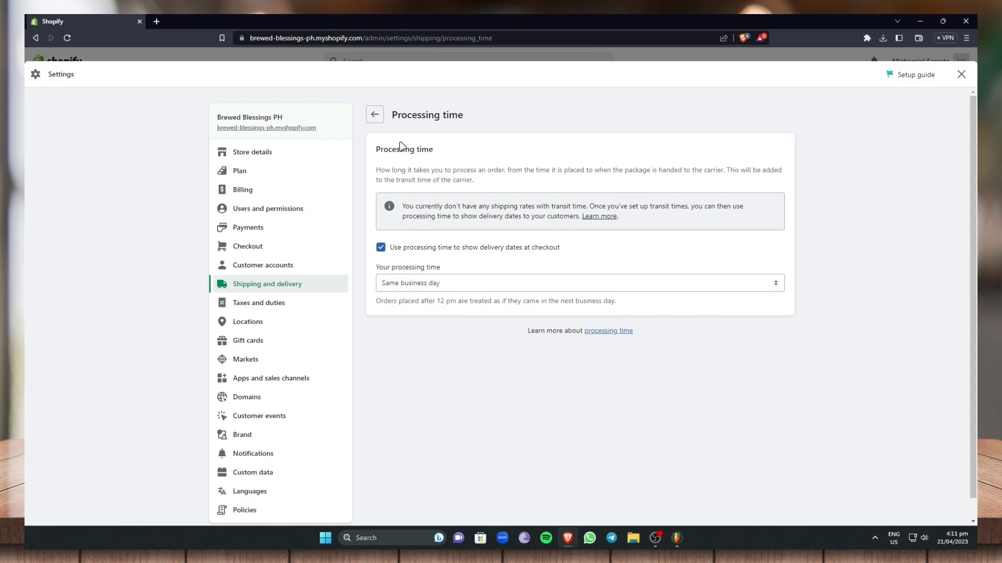
pyautogui.click(379, 117)
# Enable local delivery for the Philippines shop location
pyautogui.scroll(-5, 592, 401)
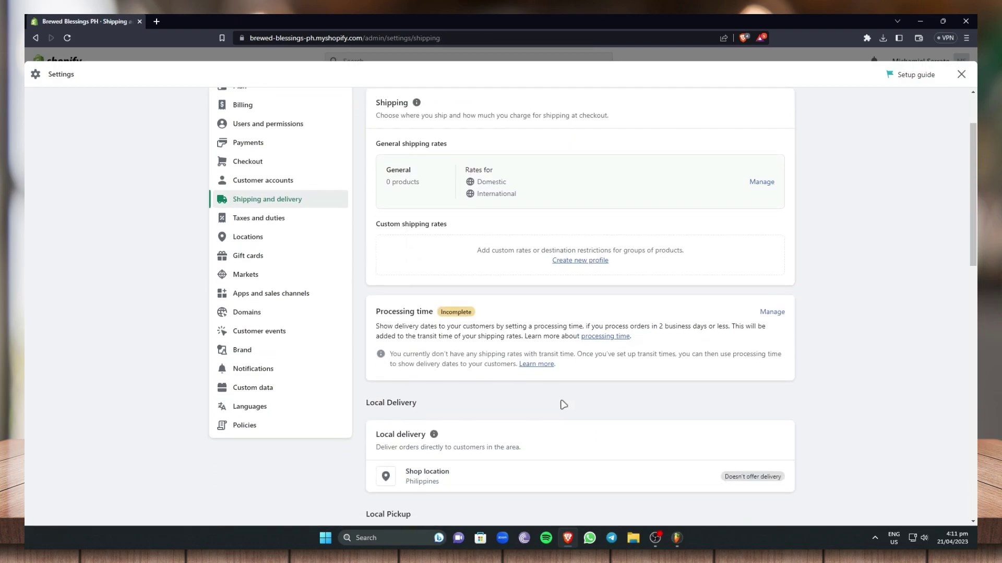
pyautogui.scroll(1, 549, 410)
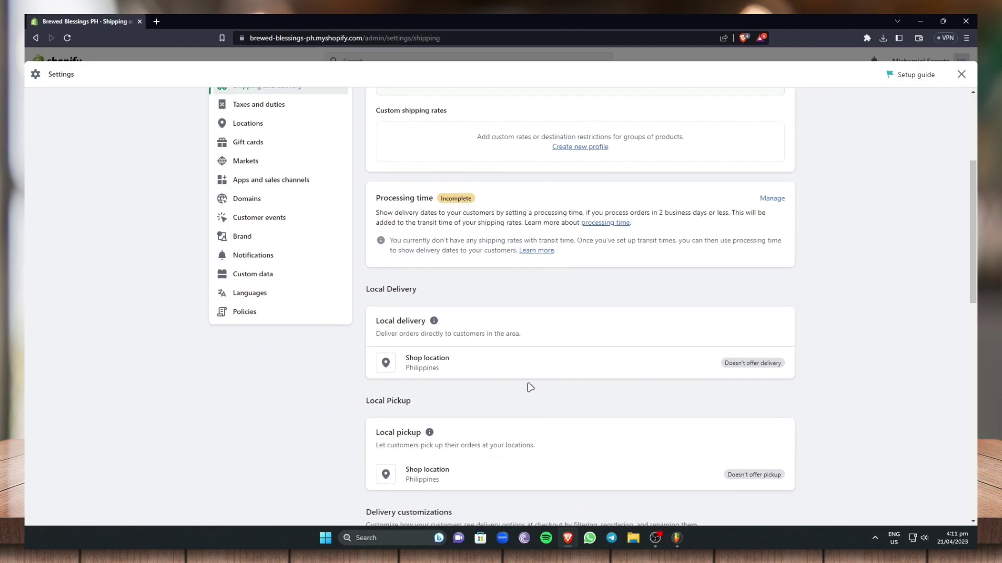
pyautogui.click(457, 363)
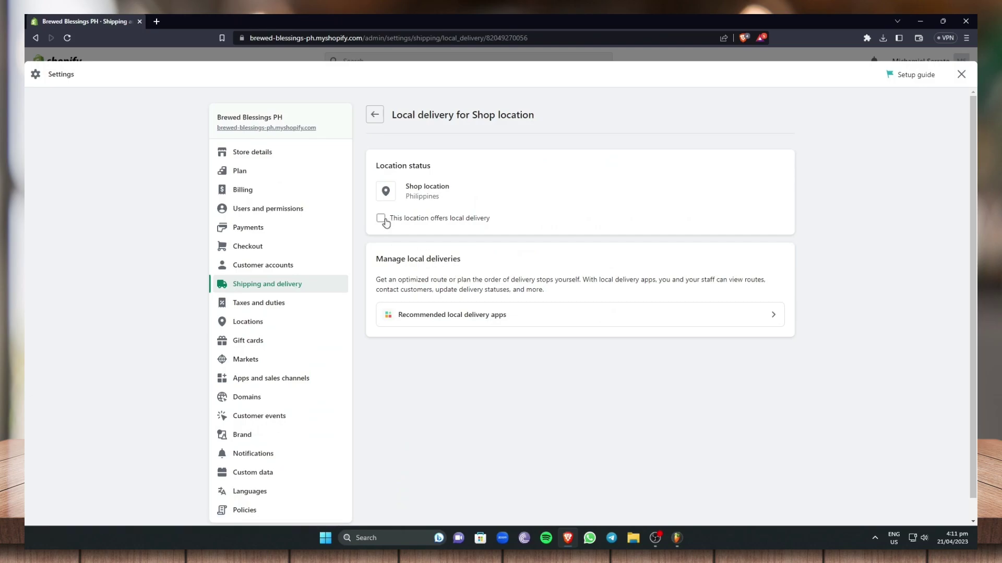
pyautogui.click(381, 218)
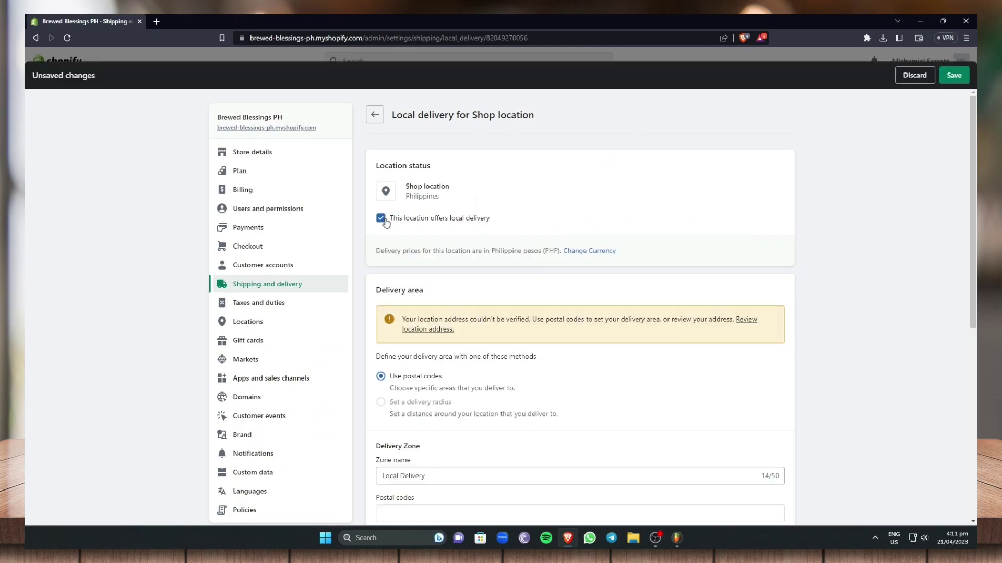
pyautogui.scroll(-3, 422, 248)
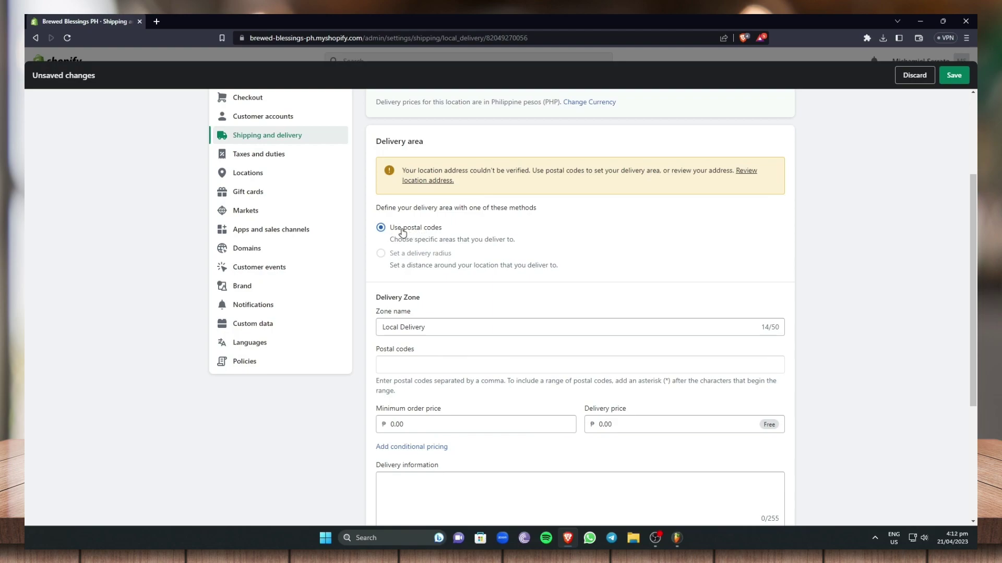
# Add postal codes 6000 and 6045 to the Local Delivery zone
pyautogui.click(442, 332)
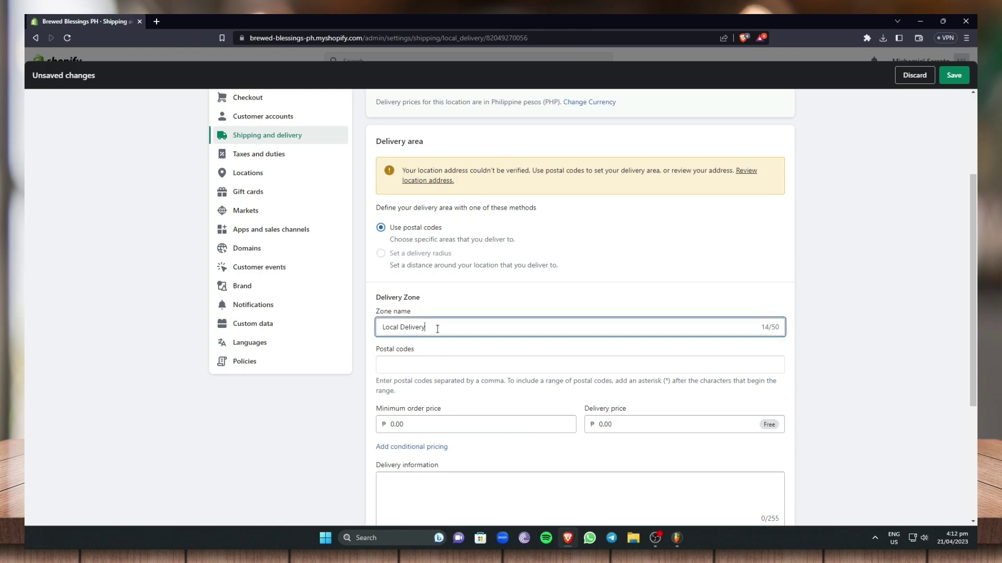
pyautogui.click(416, 364)
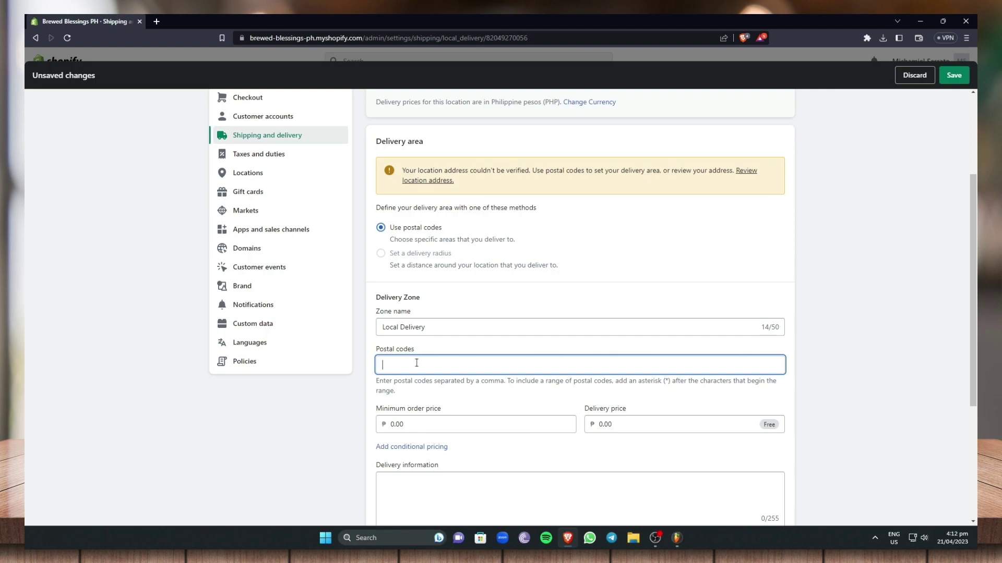
pyautogui.write('6000')
pyautogui.press(',')
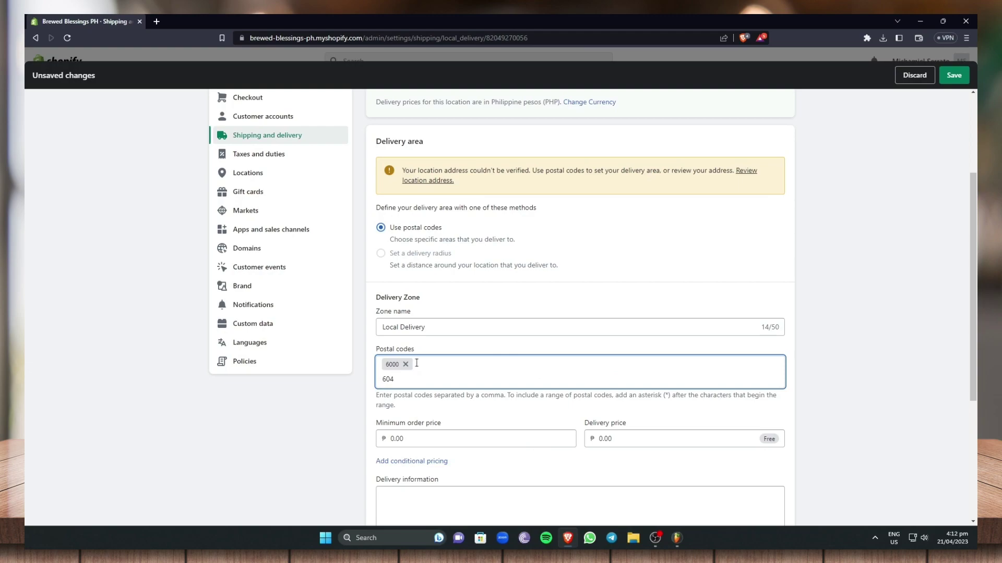
pyautogui.write('6045')
pyautogui.press(',')
# Set the Local Delivery zone's minimum order price to ₱120.00 and its delivery price to ₱30.00
pyautogui.scroll(-1, 423, 428)
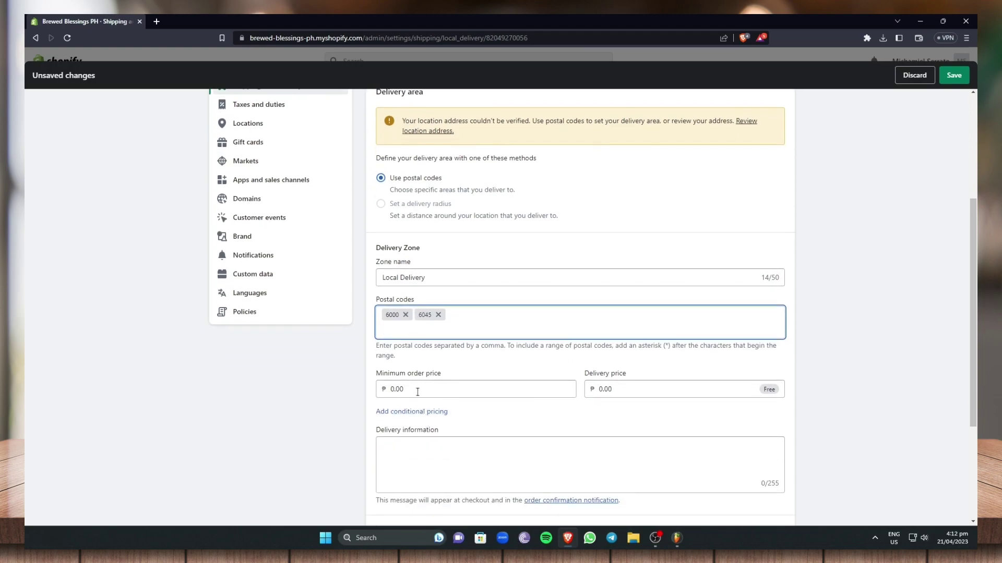
pyautogui.click(417, 392)
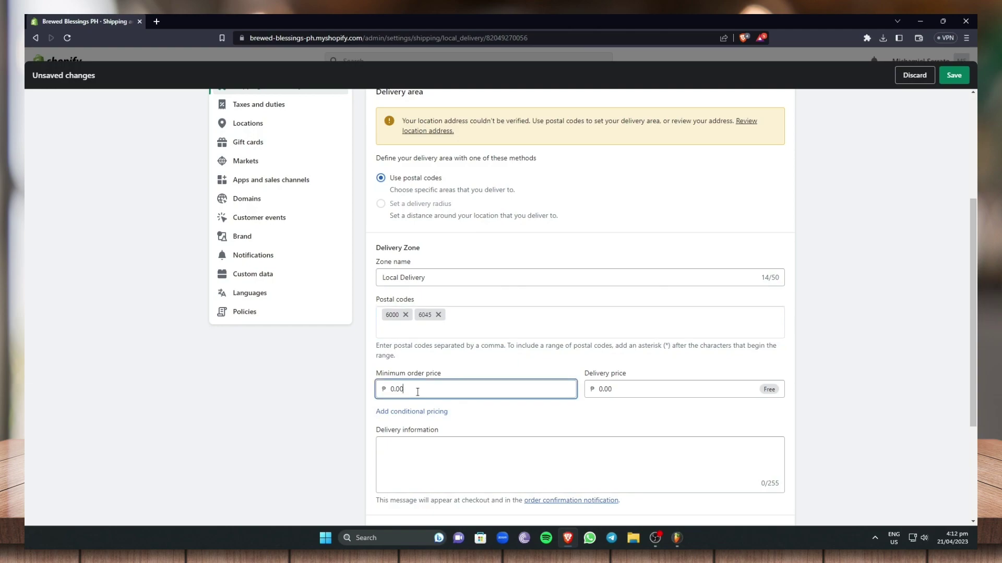
pyautogui.press('BackSpace')
pyautogui.write('120')
pyautogui.click(672, 392)
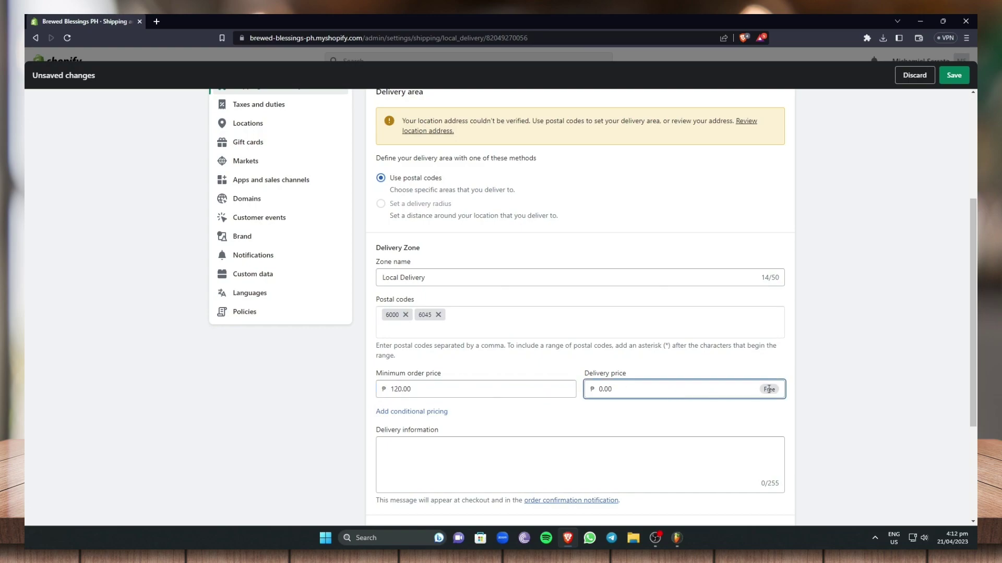
pyautogui.doubleClick(630, 388)
pyautogui.write('30')
pyautogui.click(659, 407)
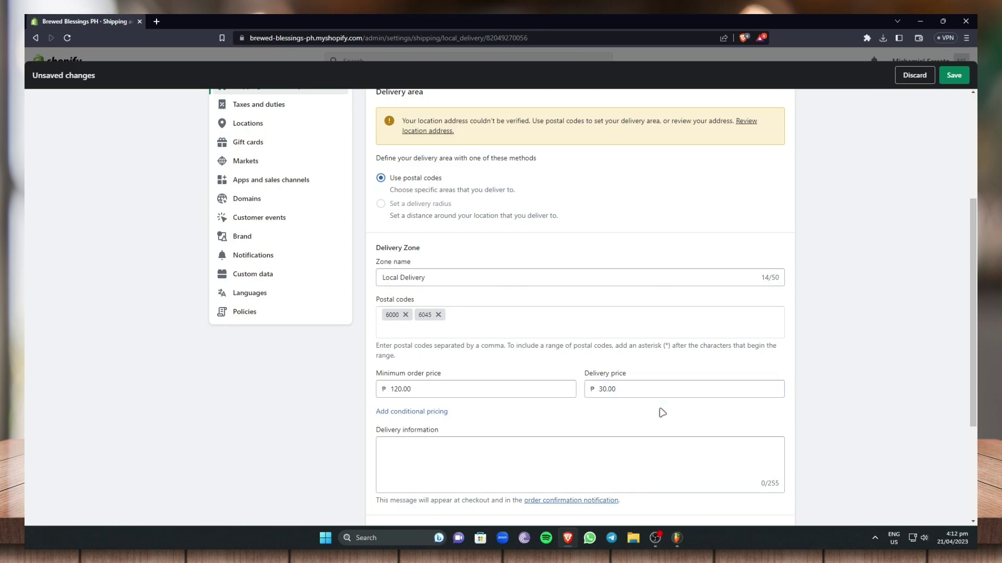
# Enter "Bundles of Coffee to be ordered." as the zone's delivery information and save the local delivery settings
pyautogui.scroll(-3, 660, 408)
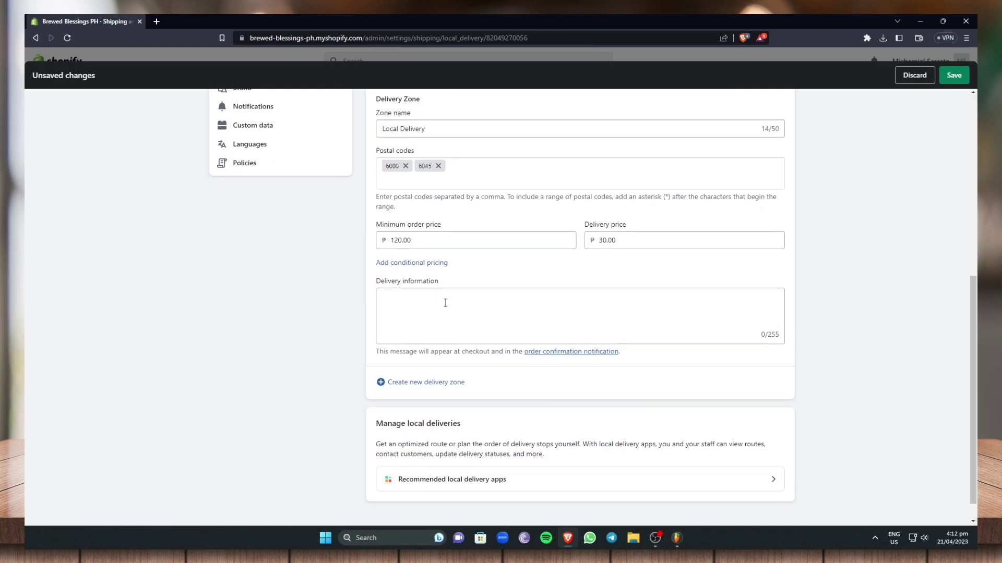
pyautogui.click(411, 306)
pyautogui.write('Bundles of Coffee to be orderd')
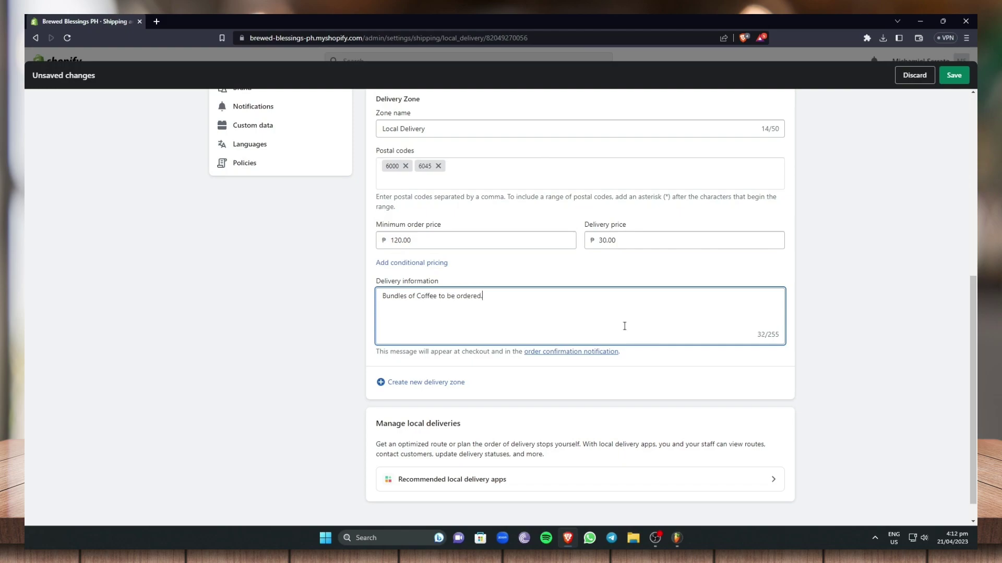
pyautogui.scroll(-1, 606, 362)
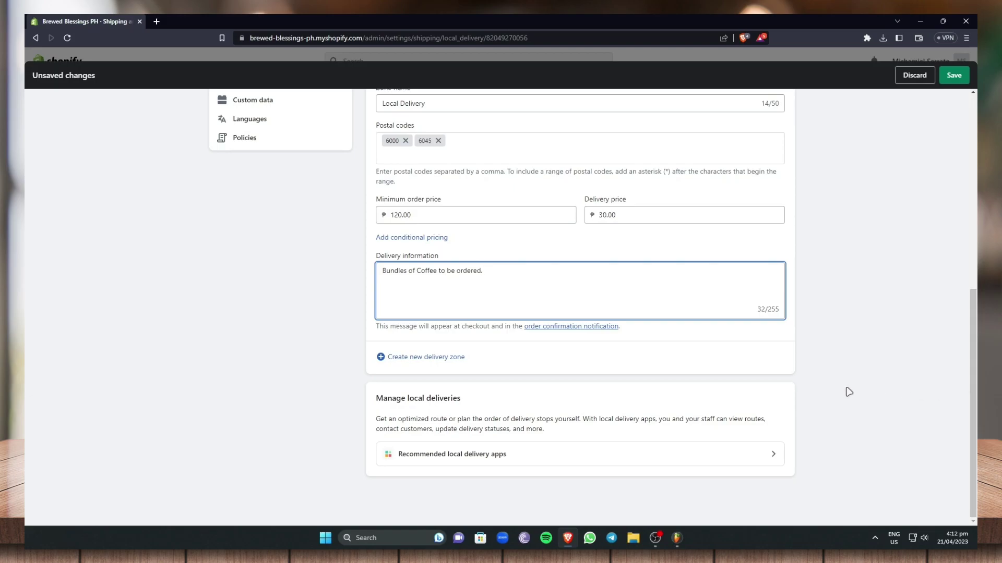
pyautogui.scroll(7, 848, 391)
pyautogui.scroll(-7, 843, 380)
pyautogui.scroll(7, 566, 306)
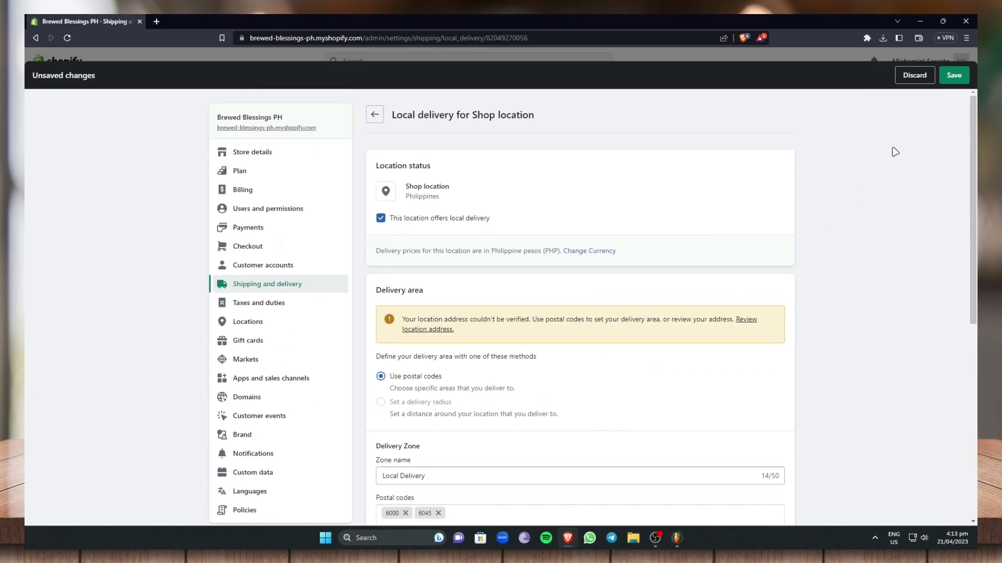
pyautogui.click(953, 75)
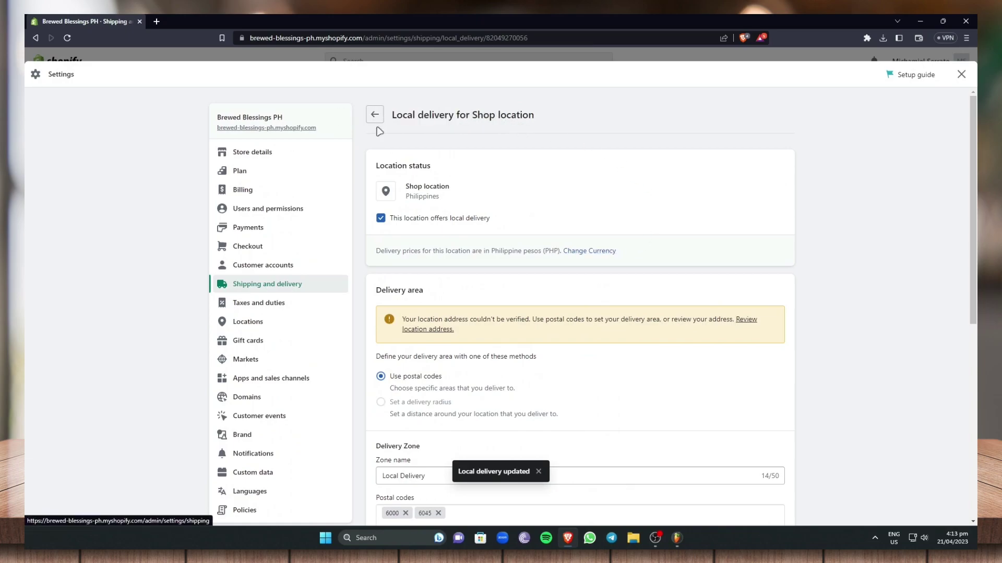
pyautogui.click(375, 116)
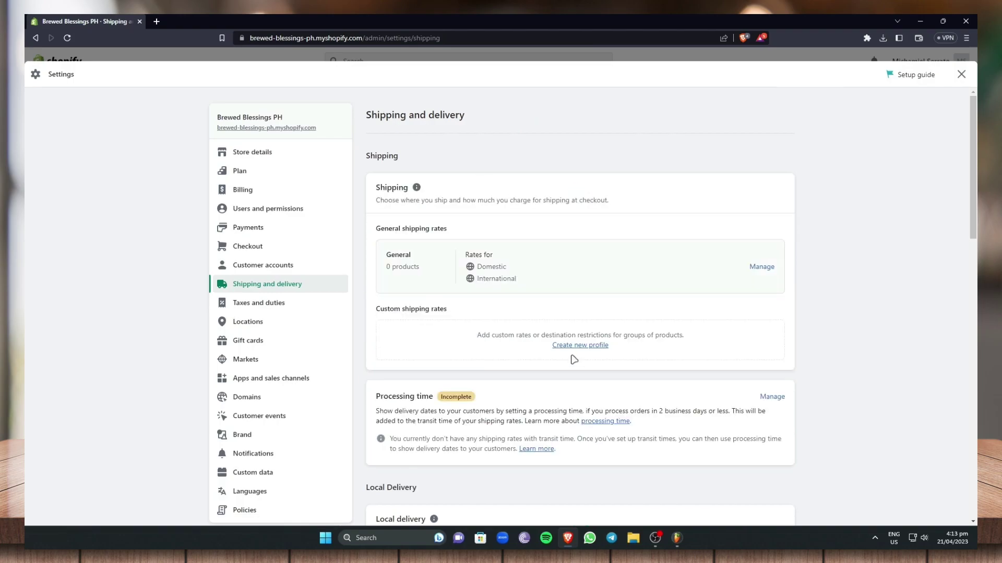
# Enable local pickup for the shop location with the expected pickup time "Usually ready in 1 hour" and save it
pyautogui.scroll(-5, 574, 360)
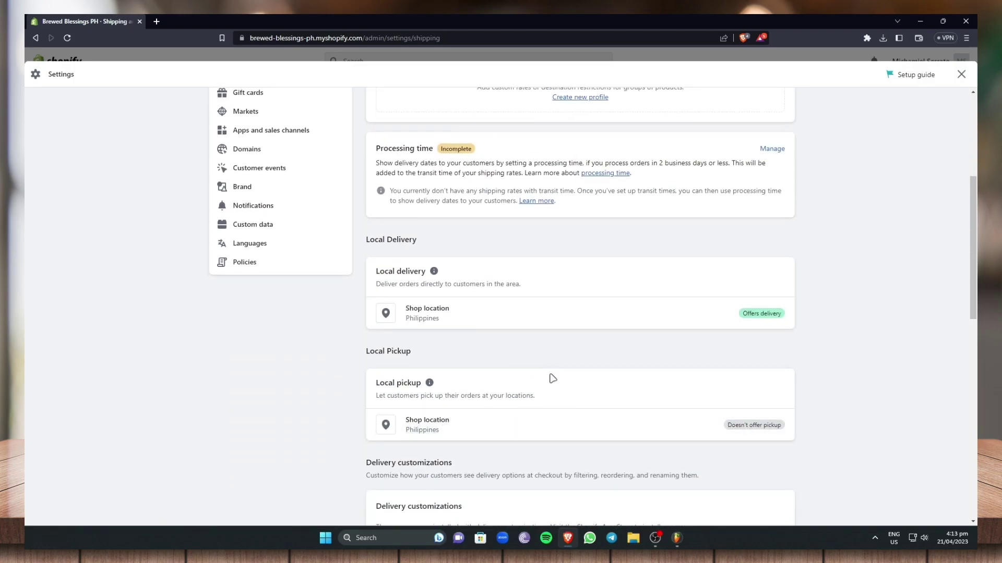
pyautogui.click(451, 424)
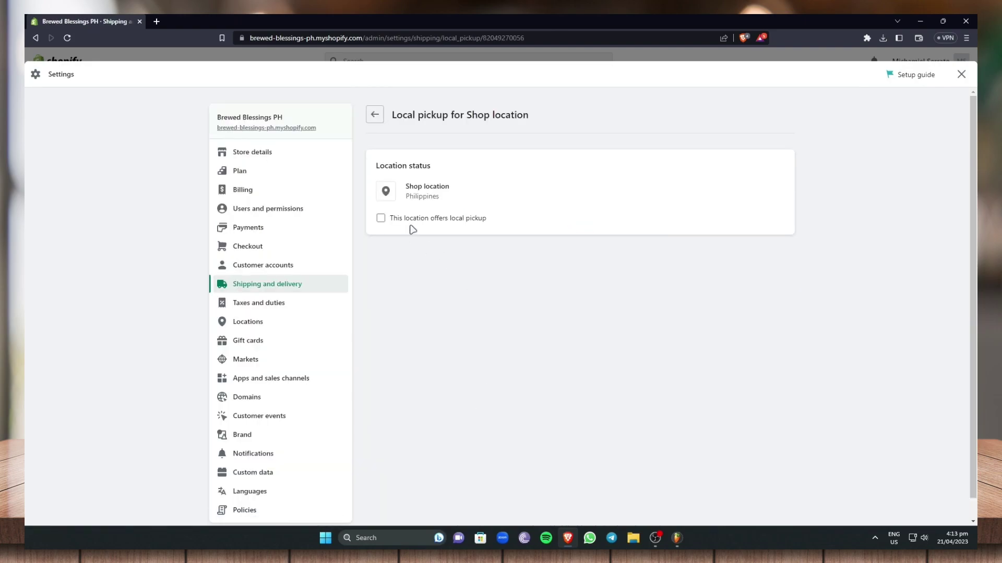
pyautogui.click(381, 219)
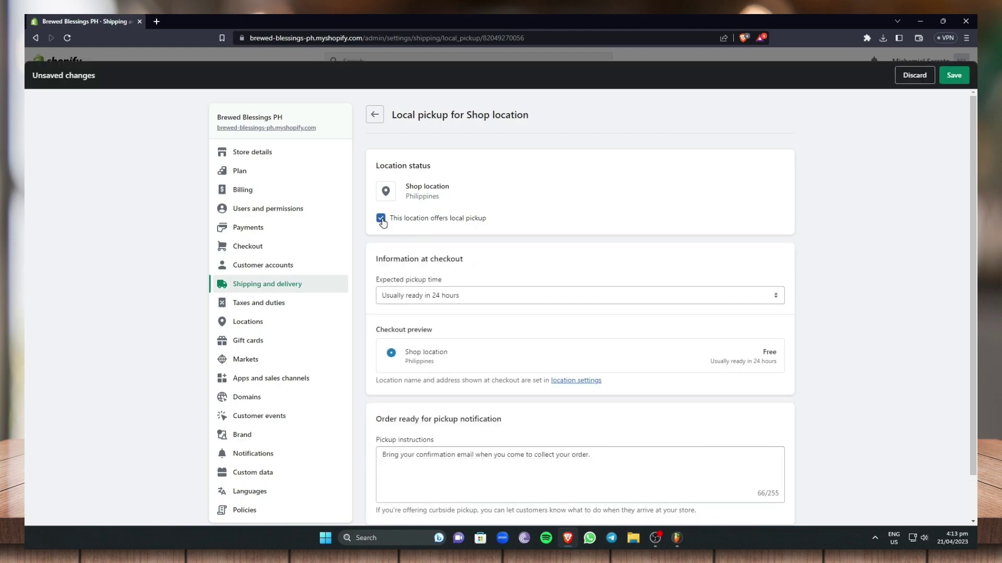
pyautogui.click(462, 302)
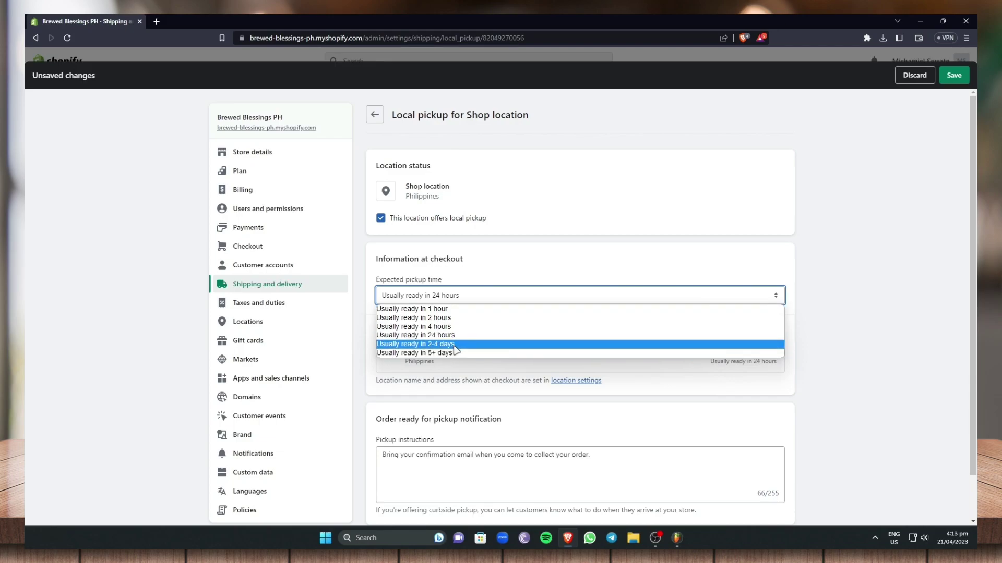
pyautogui.click(447, 310)
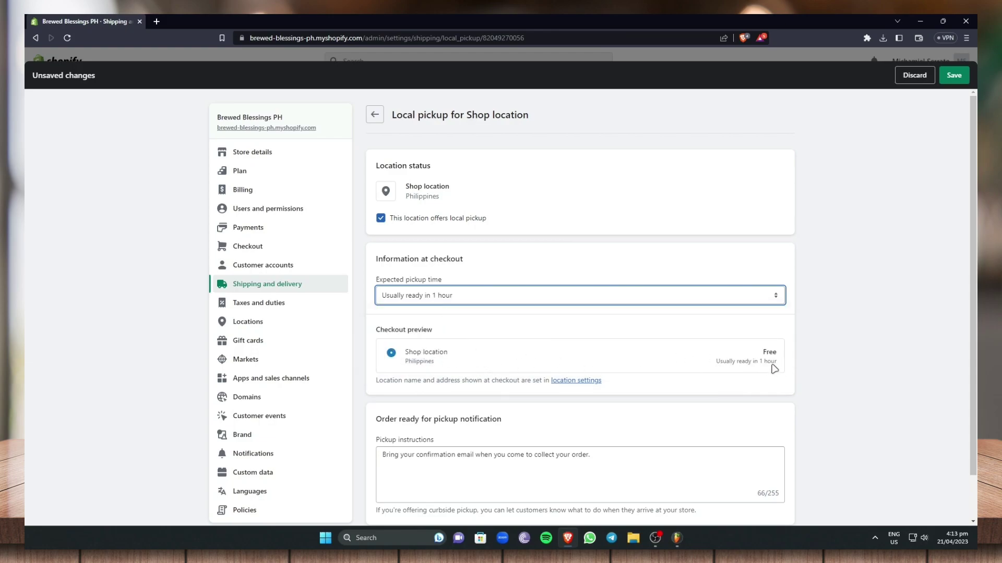
pyautogui.scroll(-2, 522, 352)
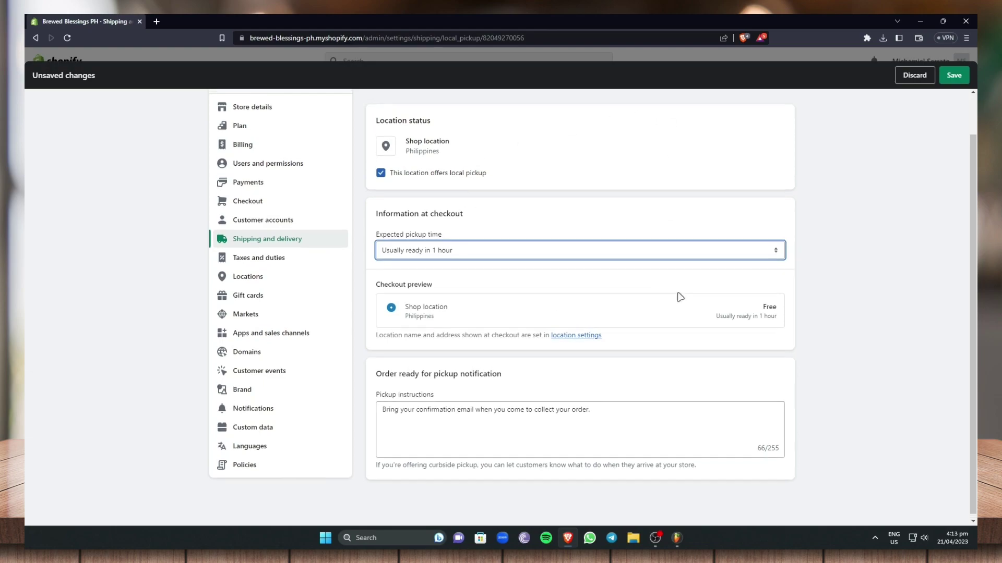
pyautogui.scroll(1, 678, 292)
pyautogui.click(954, 76)
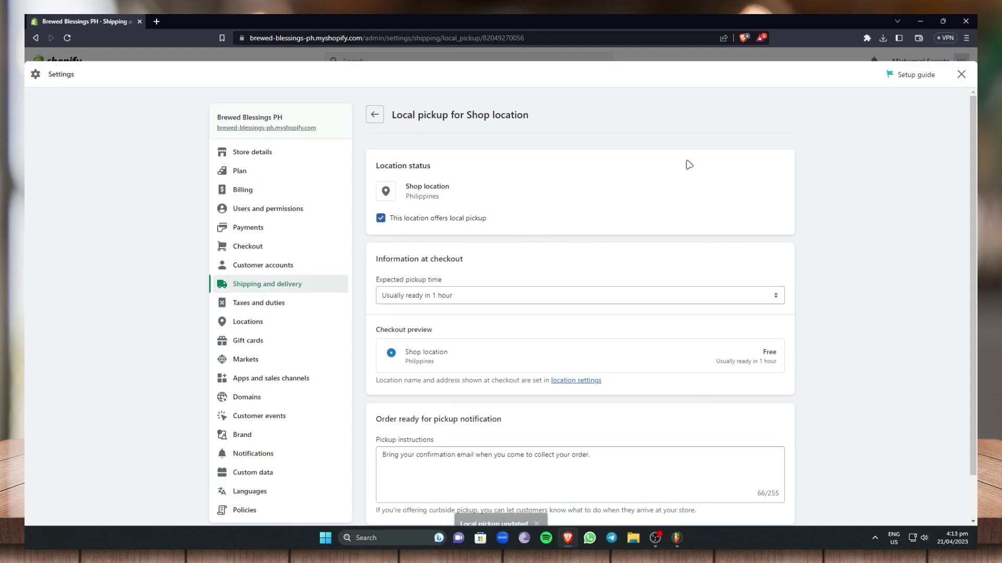
# Return to the Shipping and delivery overview and review its local delivery, local pickup and delivery customizations sections
pyautogui.click(376, 116)
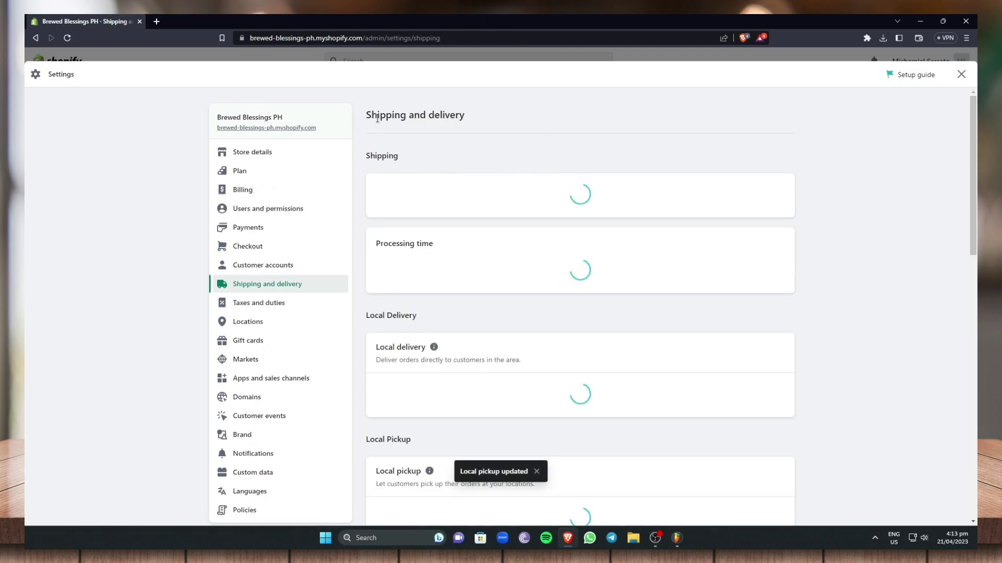
pyautogui.scroll(-8, 600, 339)
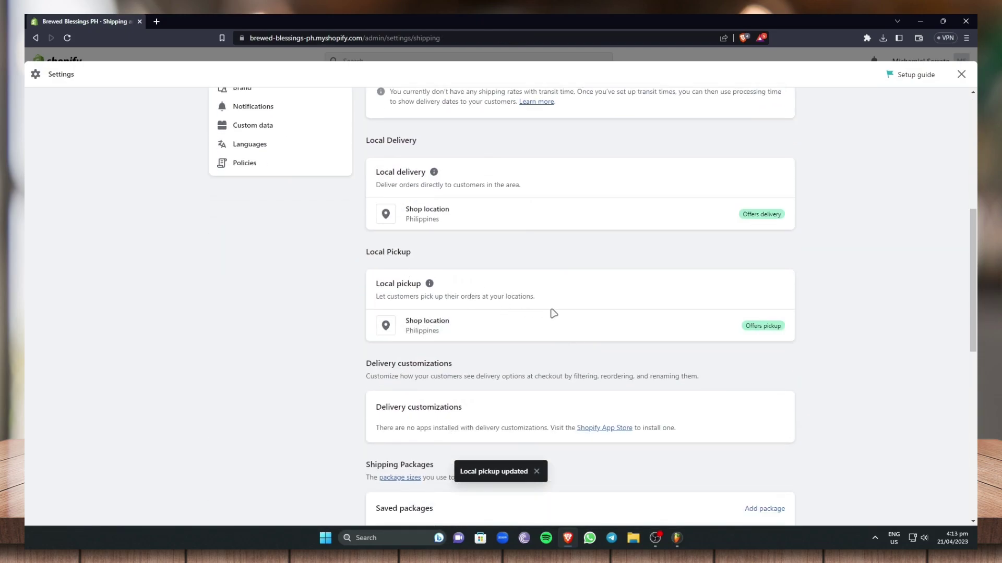
pyautogui.scroll(-1, 547, 313)
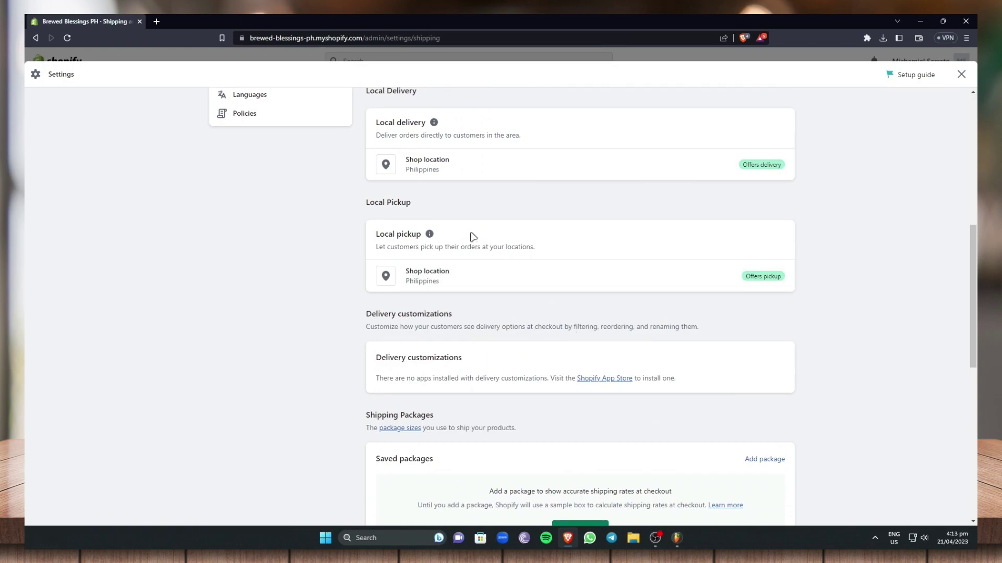
pyautogui.moveTo(576, 328); pyautogui.dragTo(708, 334)
pyautogui.click(743, 334)
# Start a new saved package named "Standard Package" with the package type "Soft package or satchel"
pyautogui.scroll(-5, 498, 329)
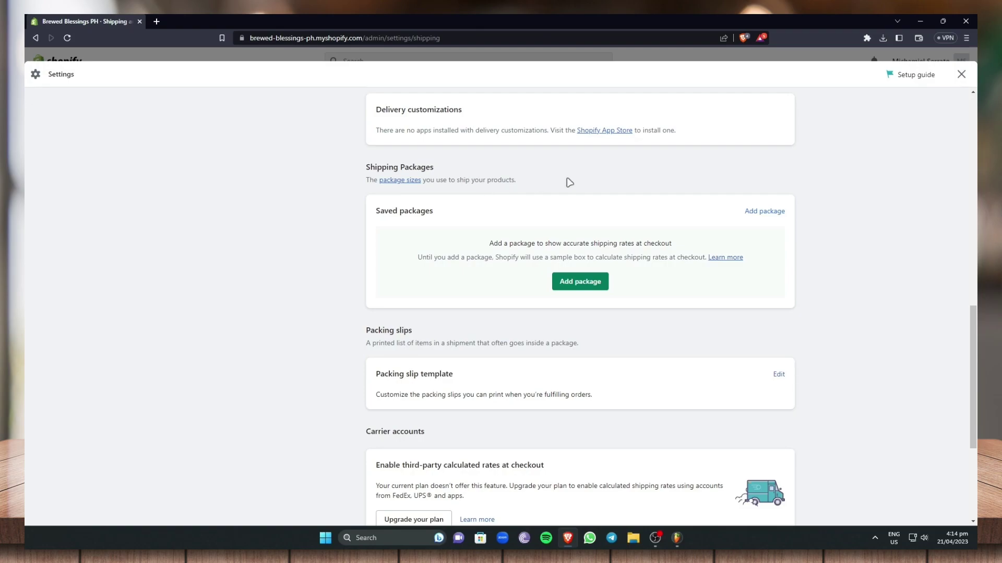
pyautogui.click(584, 281)
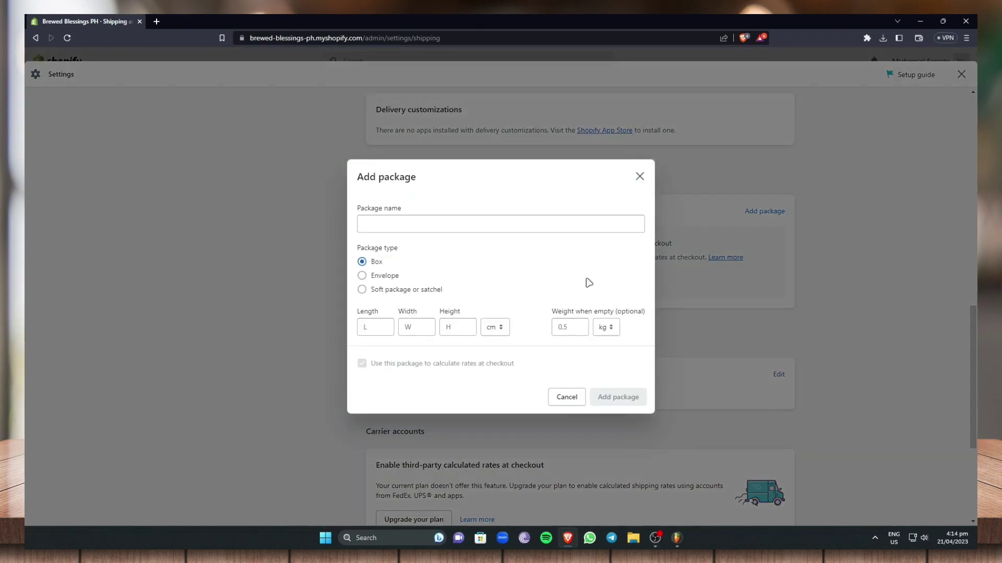
pyautogui.click(422, 227)
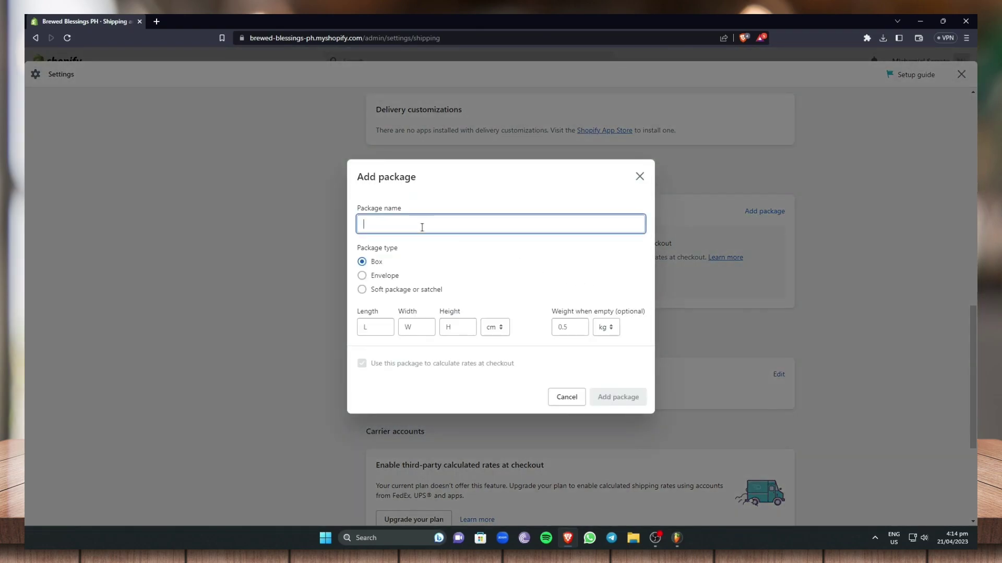
pyautogui.write('Standard Package')
pyautogui.click(441, 255)
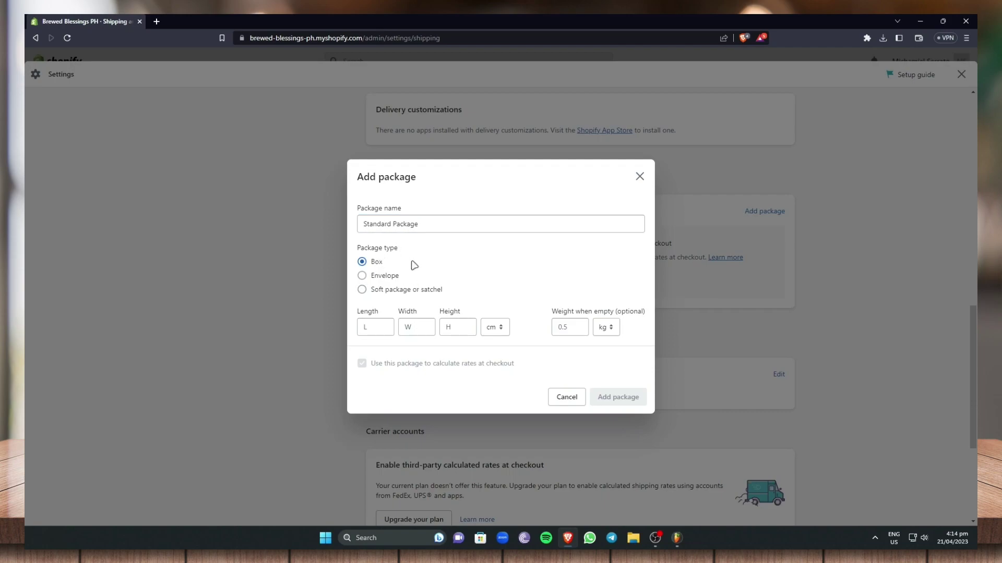
pyautogui.click(362, 276)
pyautogui.click(362, 293)
pyautogui.click(364, 262)
# Set the package's length to 10 cm, width to 2 cm and height to 5 cm, and add it to the saved packages
pyautogui.click(380, 327)
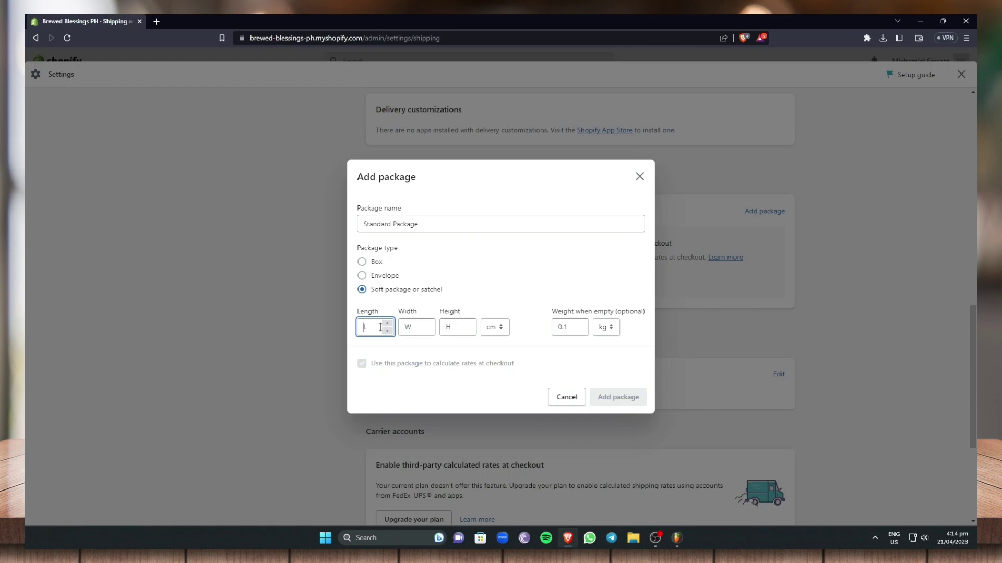
pyautogui.click(408, 327)
pyautogui.write('2')
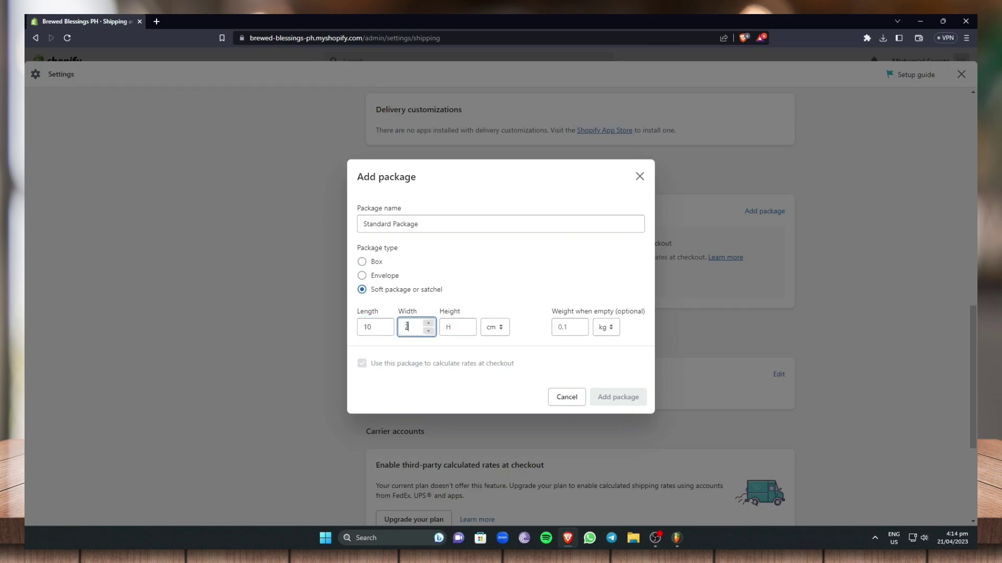
pyautogui.click(447, 327)
pyautogui.write('1')
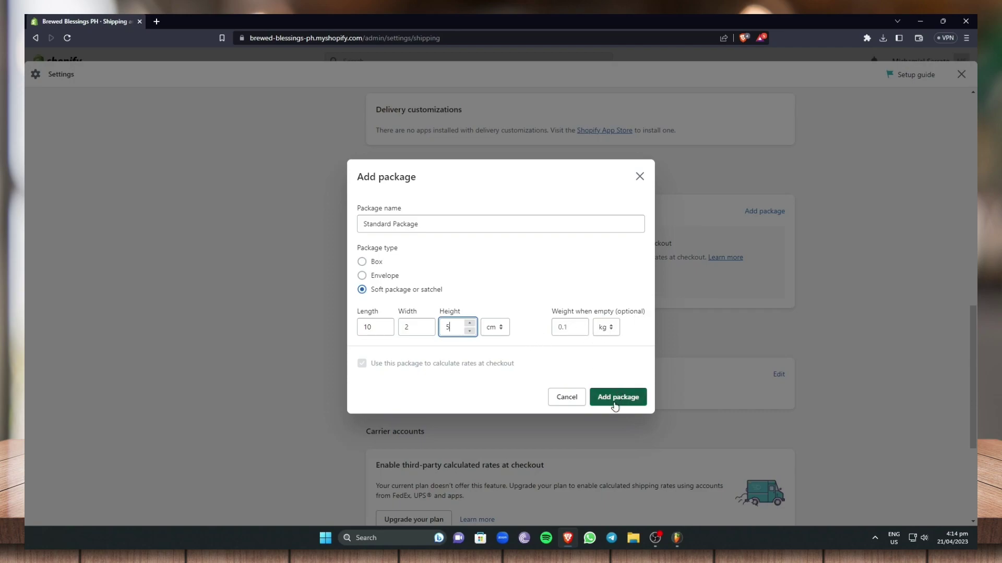
pyautogui.click(634, 398)
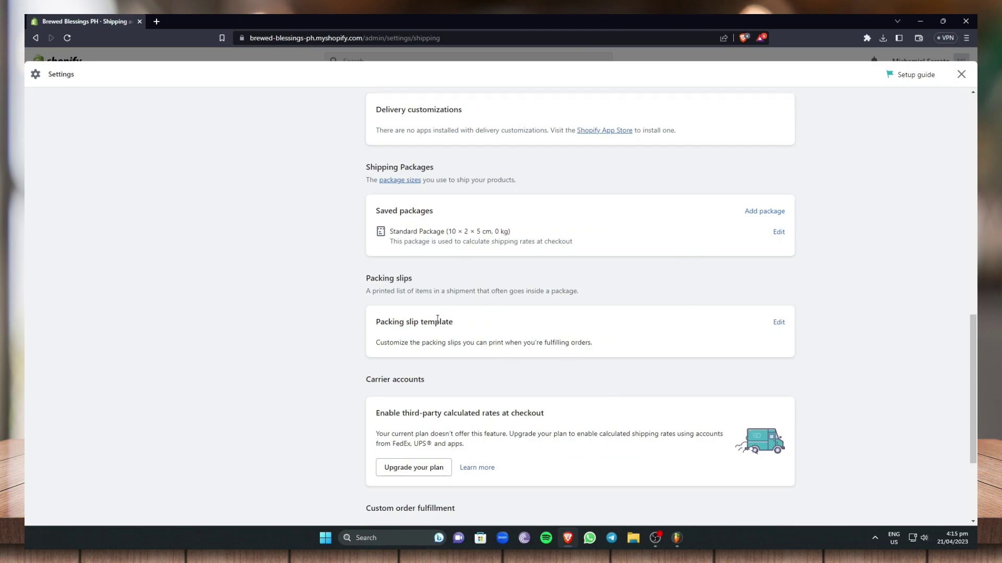
# Open the packing slip template for editing, preview it and examine the sample packing slip's addresses, items and delivery instructions
pyautogui.scroll(-1, 436, 330)
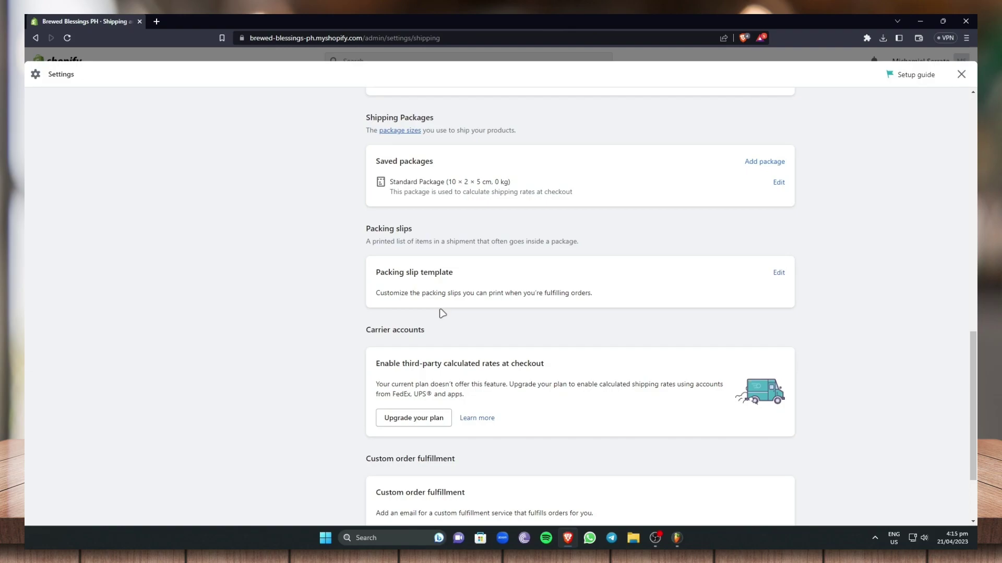
pyautogui.click(779, 272)
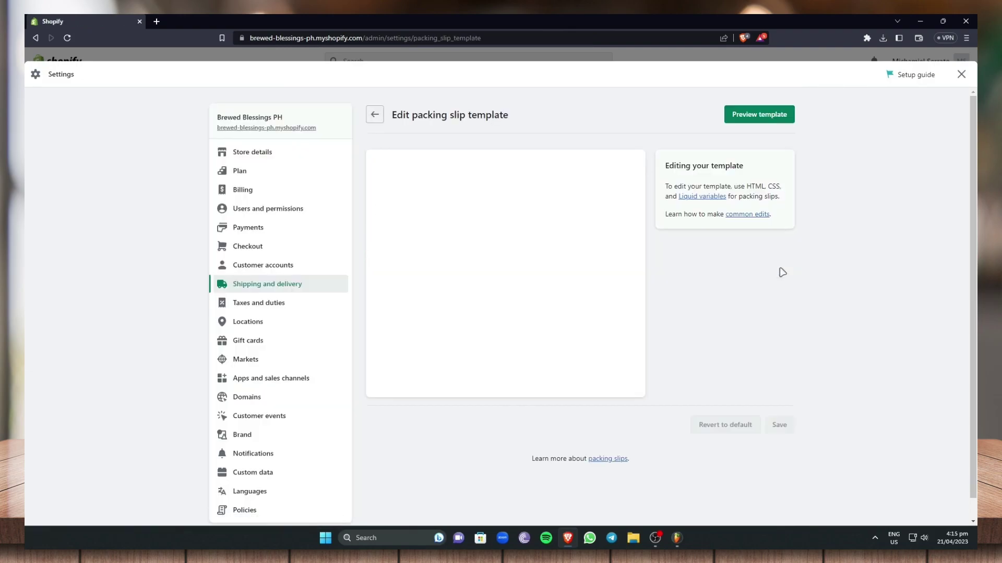
pyautogui.moveTo(385, 156); pyautogui.dragTo(355, 94)
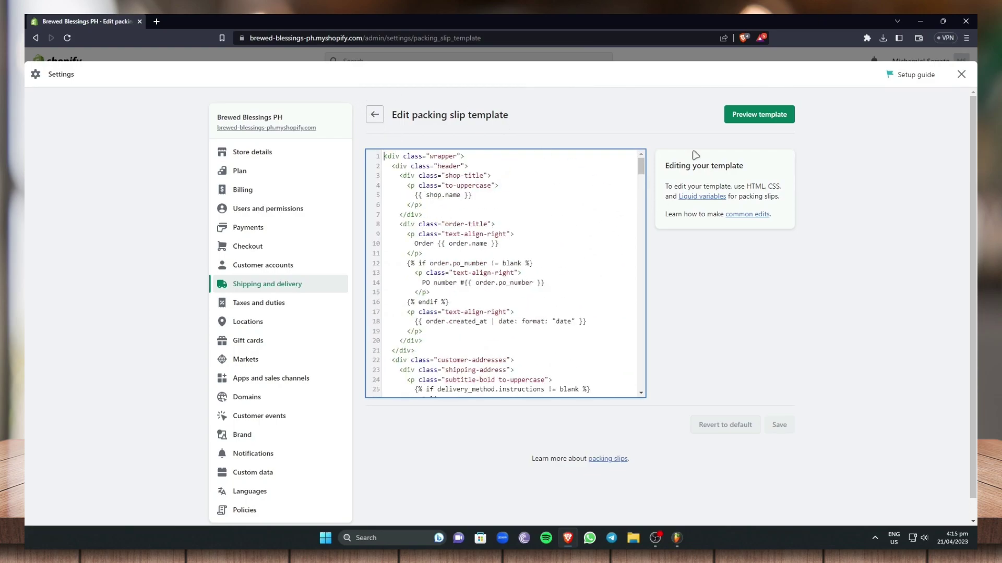
pyautogui.click(750, 115)
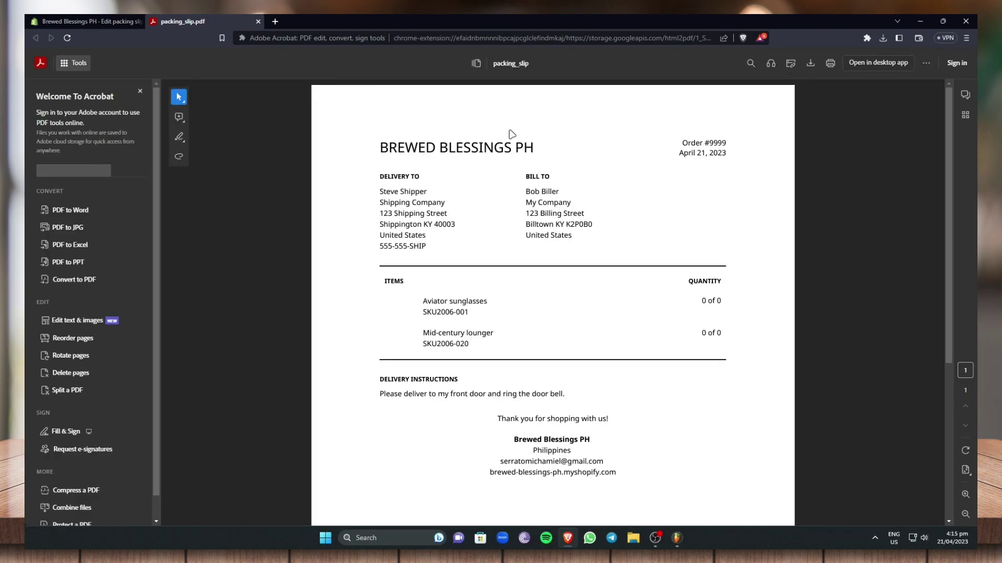
pyautogui.scroll(-2, 652, 197)
pyautogui.scroll(2, 653, 197)
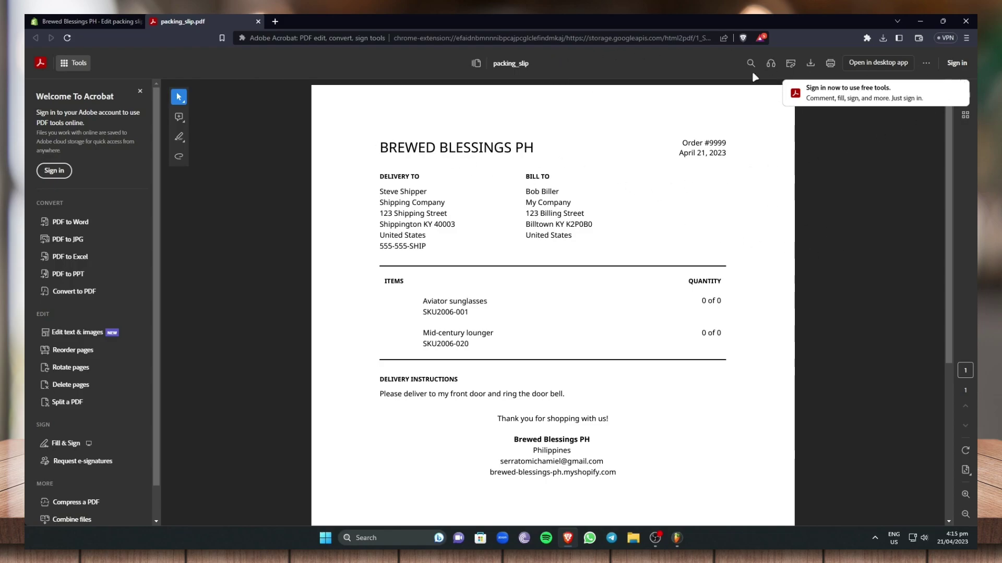
pyautogui.scroll(-2, 650, 331)
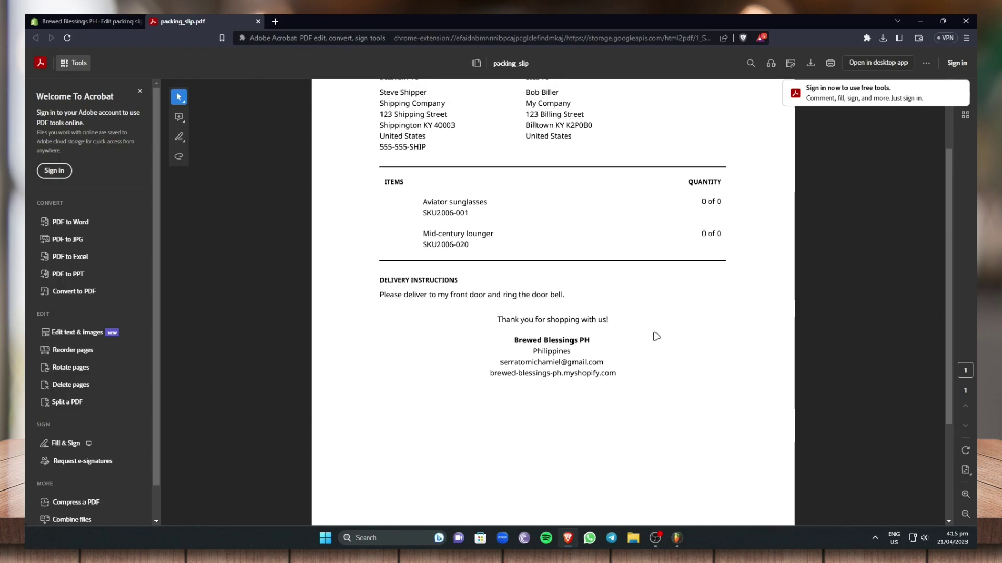
pyautogui.scroll(2, 656, 336)
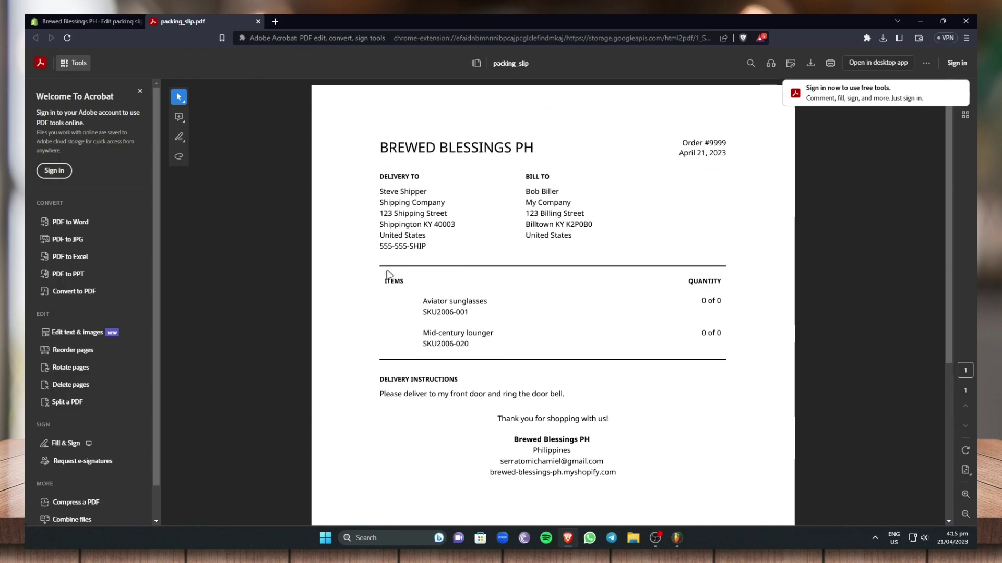
# Return to the Shipping and delivery overview and read the carrier accounts section on third-party calculated rates at checkout
pyautogui.click(97, 20)
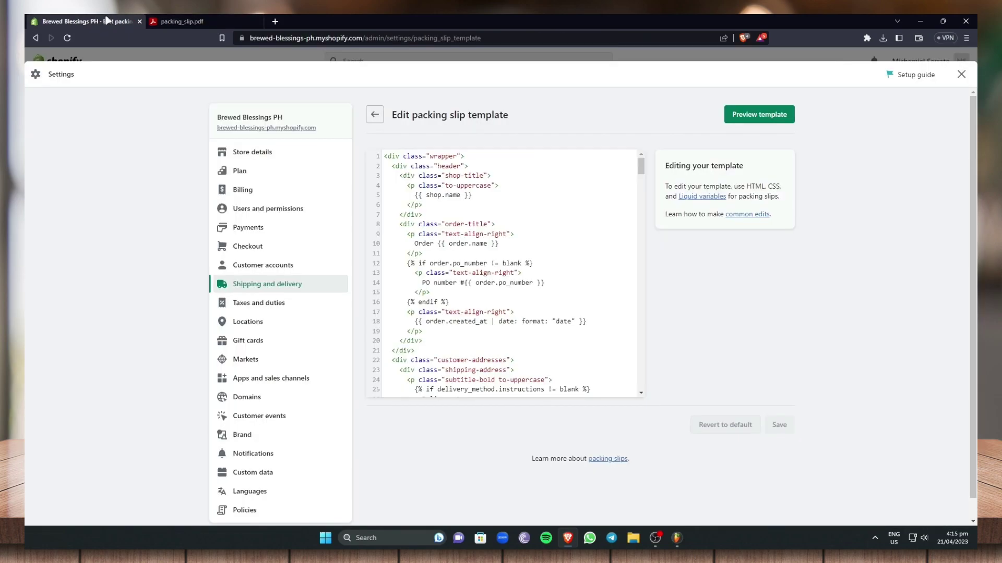
pyautogui.click(374, 116)
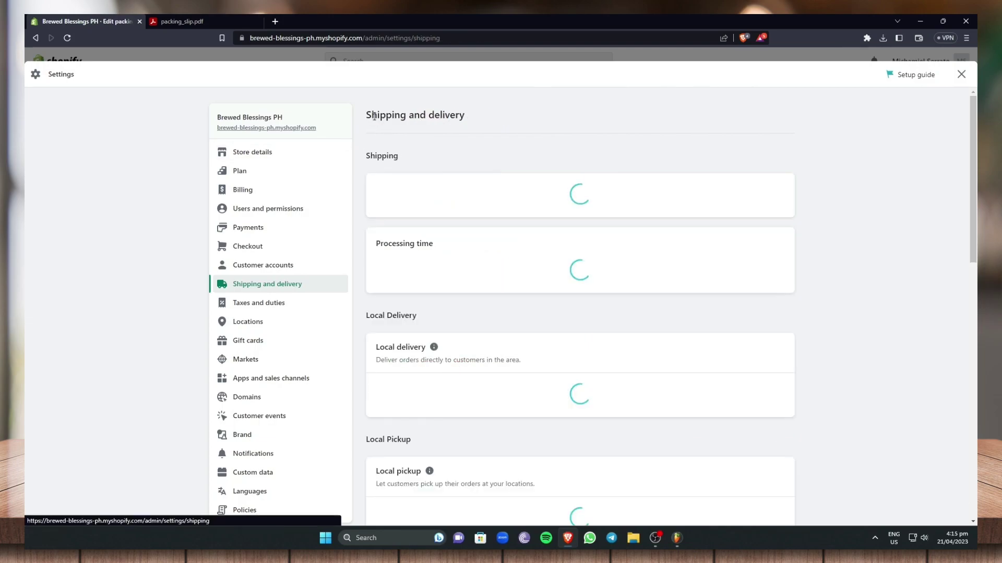
pyautogui.scroll(-15, 545, 381)
pyautogui.scroll(1, 545, 382)
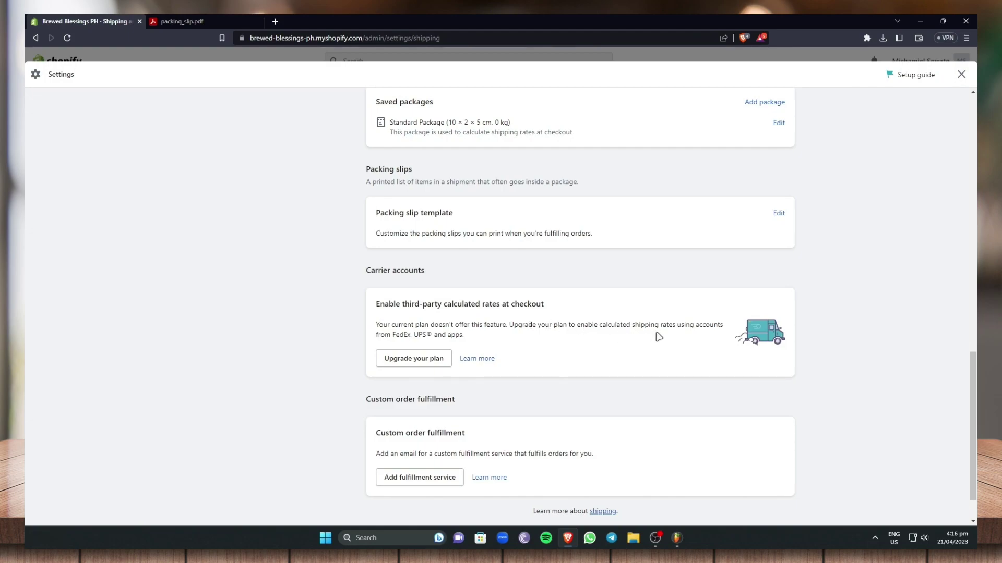
pyautogui.moveTo(394, 336); pyautogui.dragTo(483, 341)
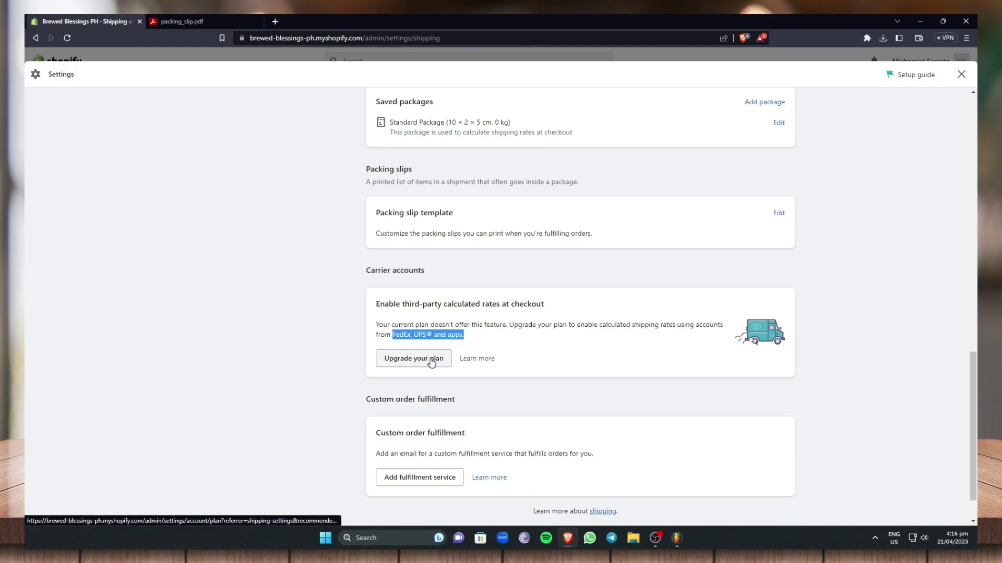
pyautogui.click(819, 291)
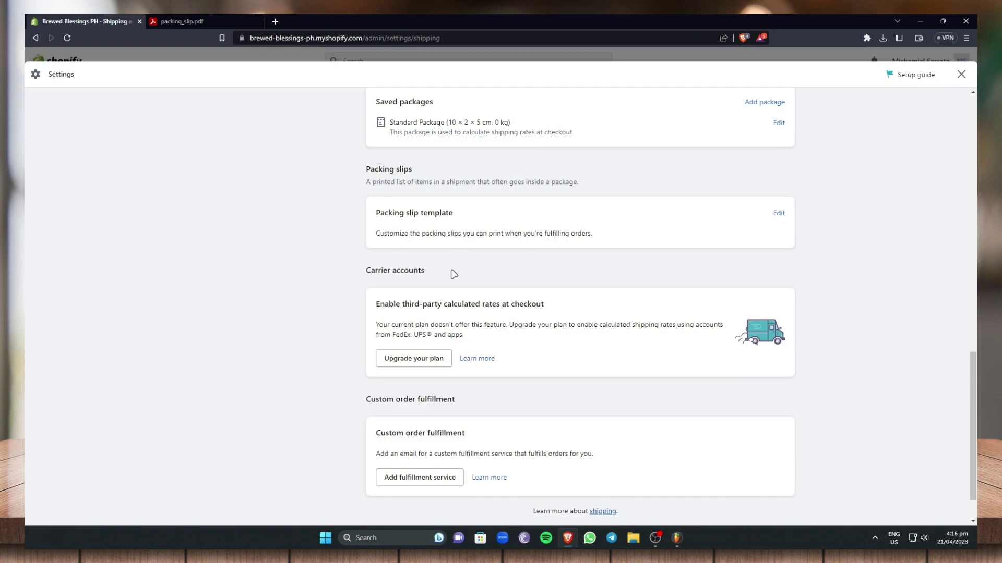
# Add a custom order fulfillment service with the contact's name and e-mail address, and save it
pyautogui.scroll(-1, 476, 360)
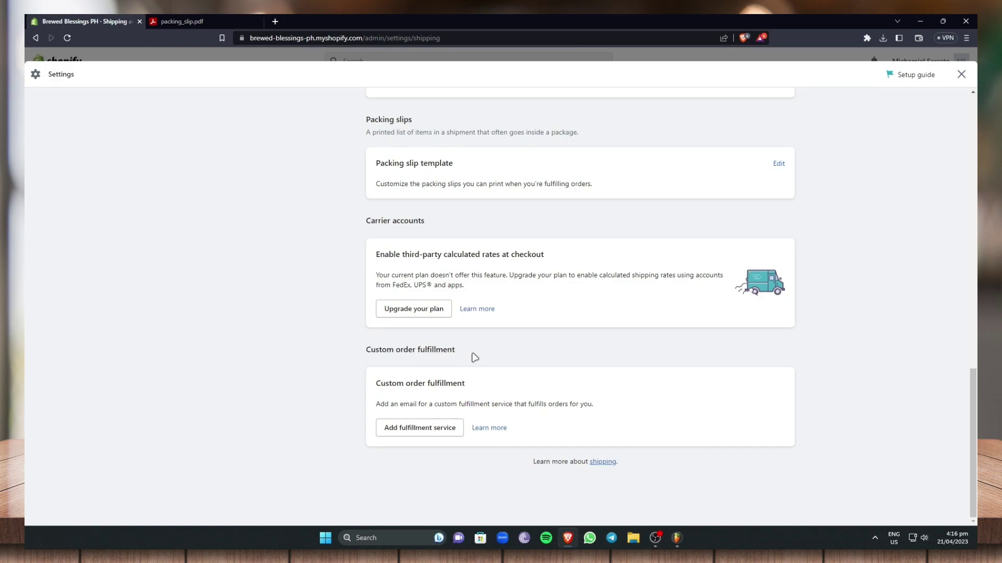
pyautogui.click(420, 429)
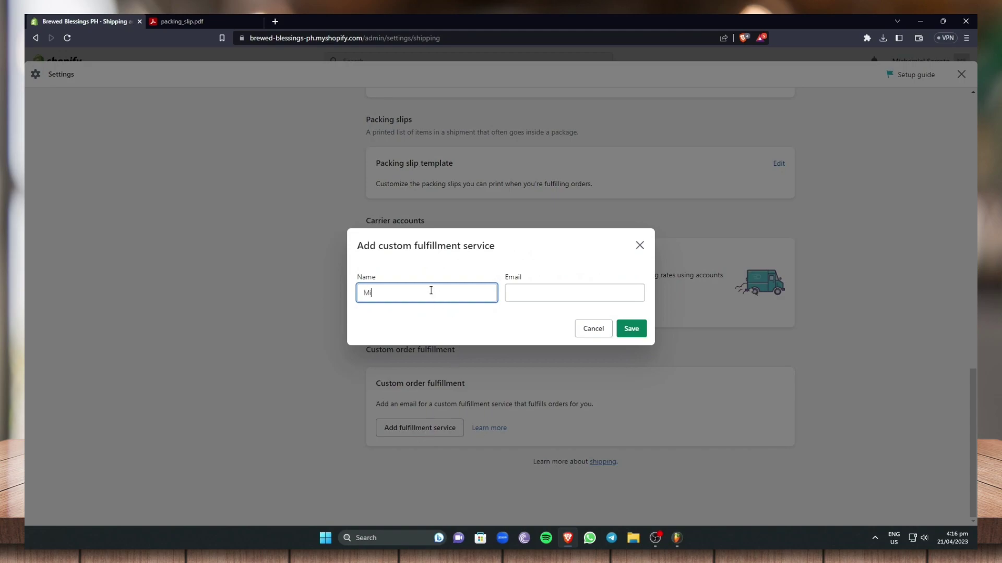
pyautogui.click(545, 299)
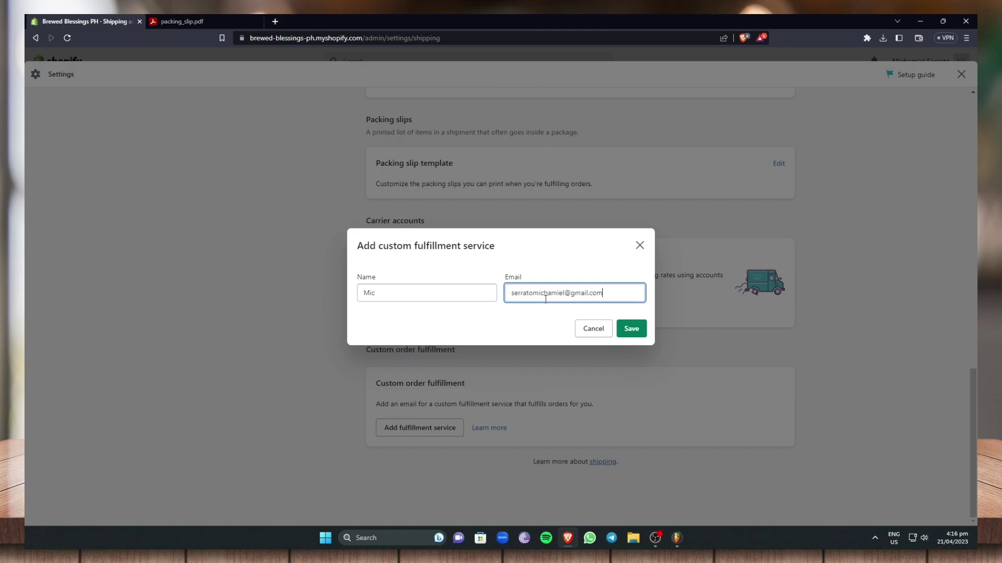
pyautogui.click(631, 328)
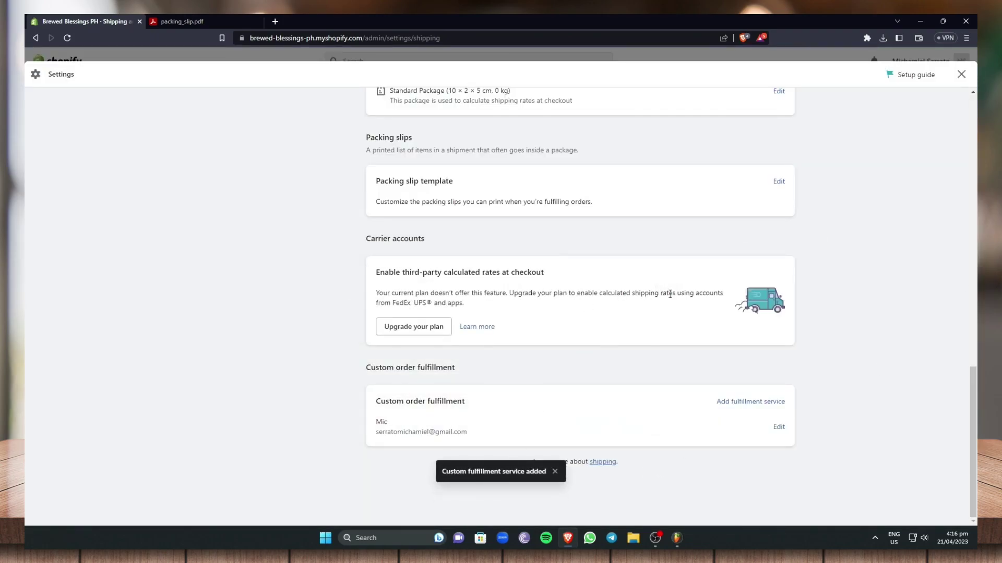
# Review the whole Shipping and delivery page, from general shipping rates and processing time through packages to custom order fulfillment
pyautogui.scroll(6, 483, 409)
pyautogui.scroll(8, 508, 400)
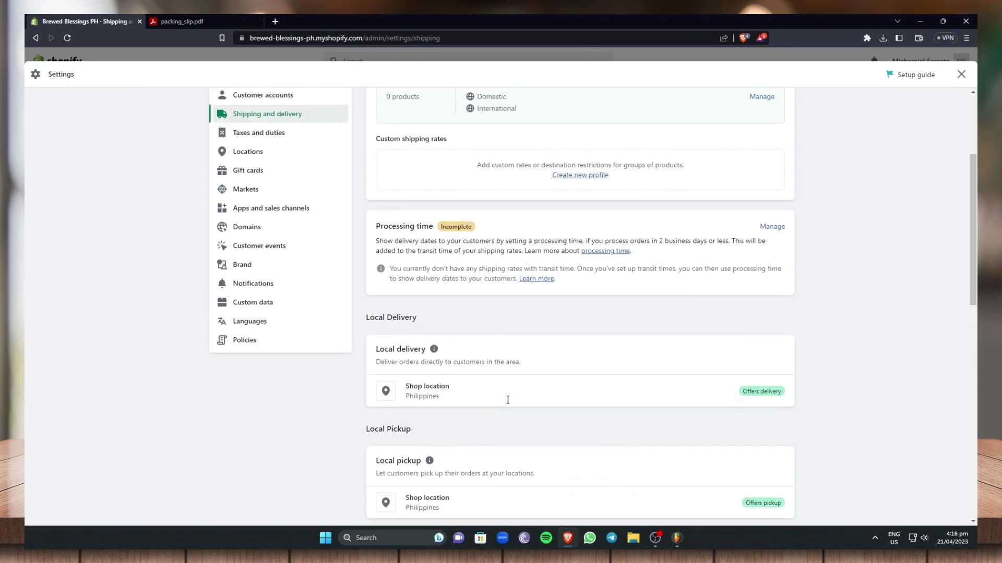
pyautogui.scroll(-4, 500, 397)
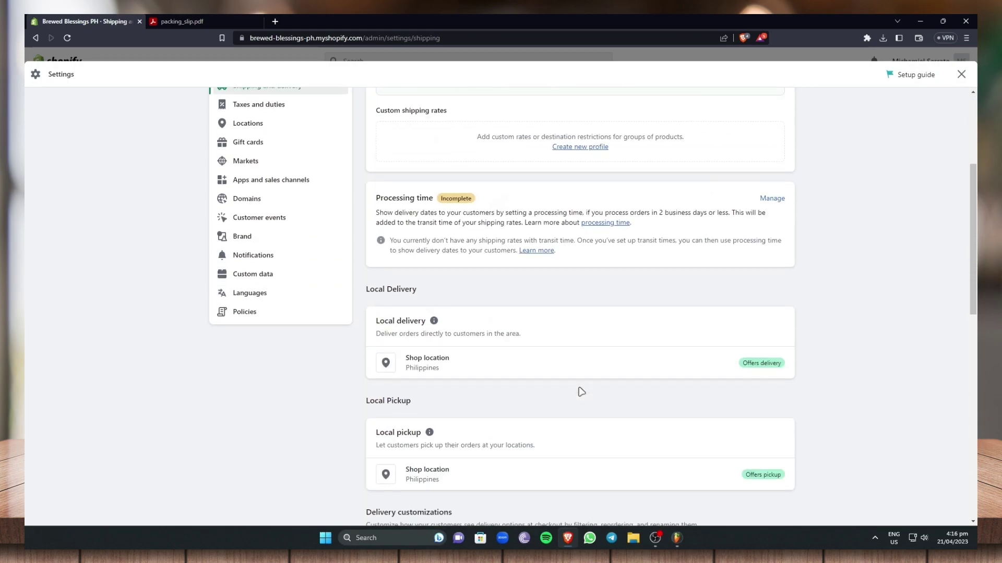
pyautogui.scroll(-2, 501, 352)
pyautogui.scroll(5, 470, 344)
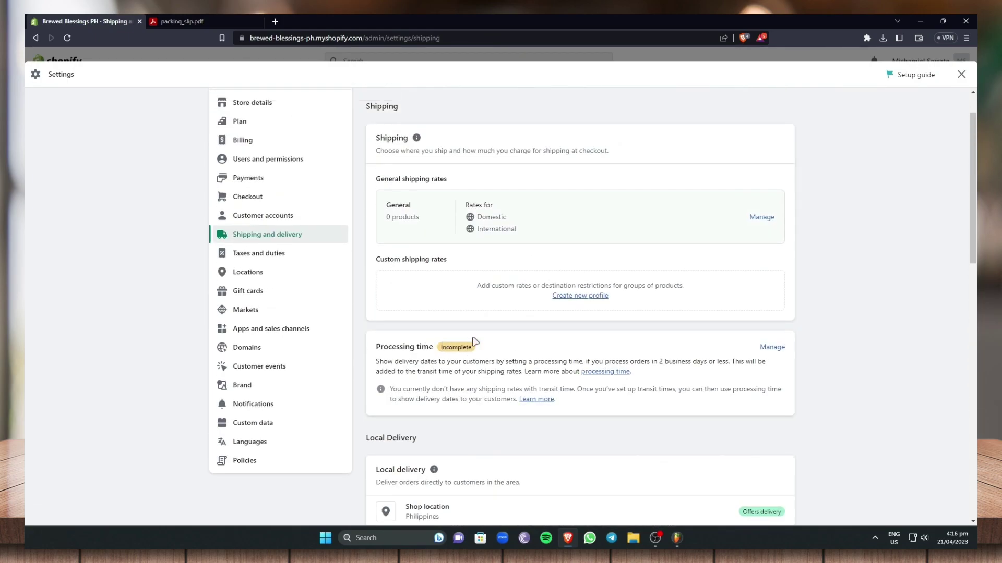
pyautogui.scroll(-5, 505, 343)
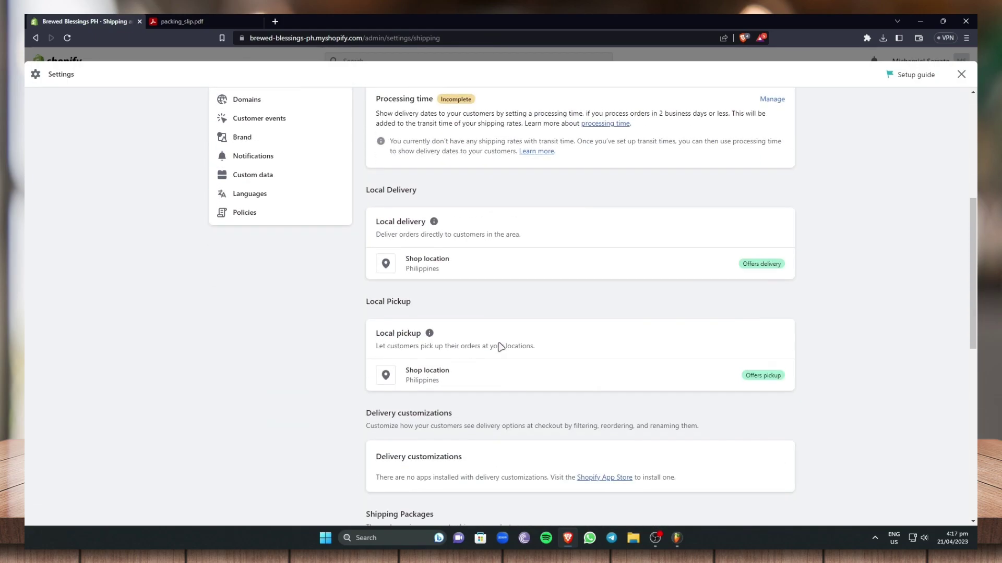
pyautogui.scroll(-9, 499, 343)
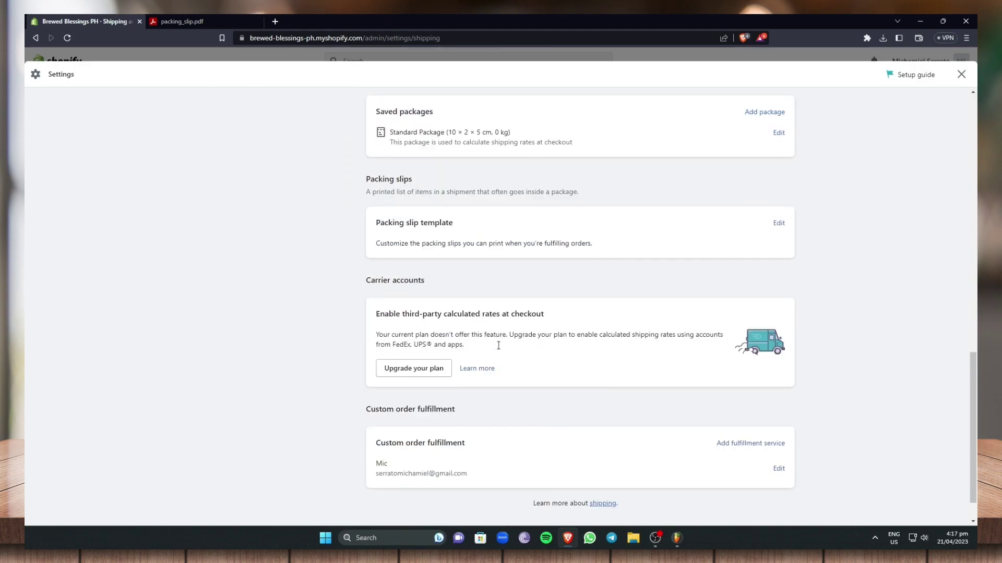
pyautogui.scroll(11, 848, 365)
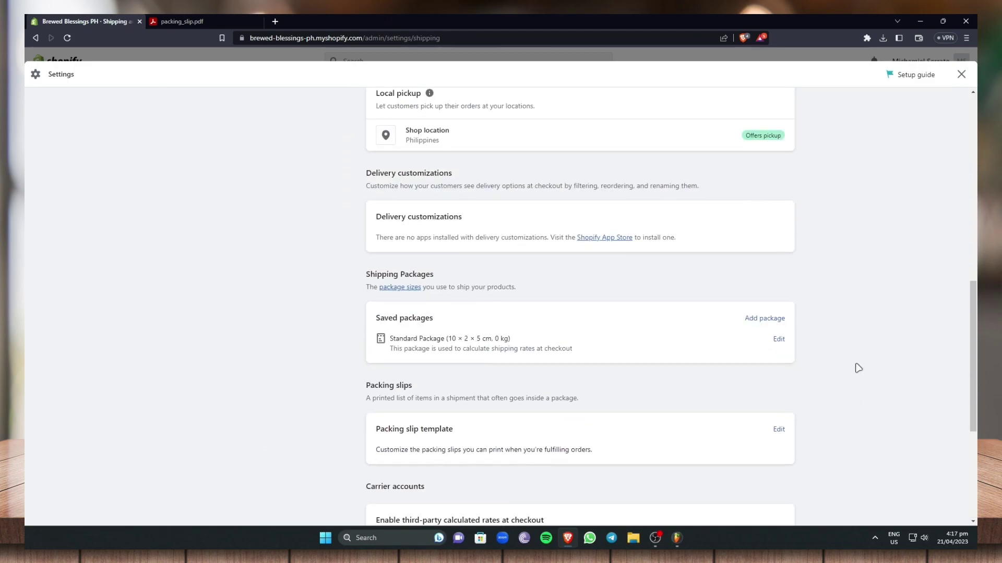
pyautogui.scroll(5, 859, 368)
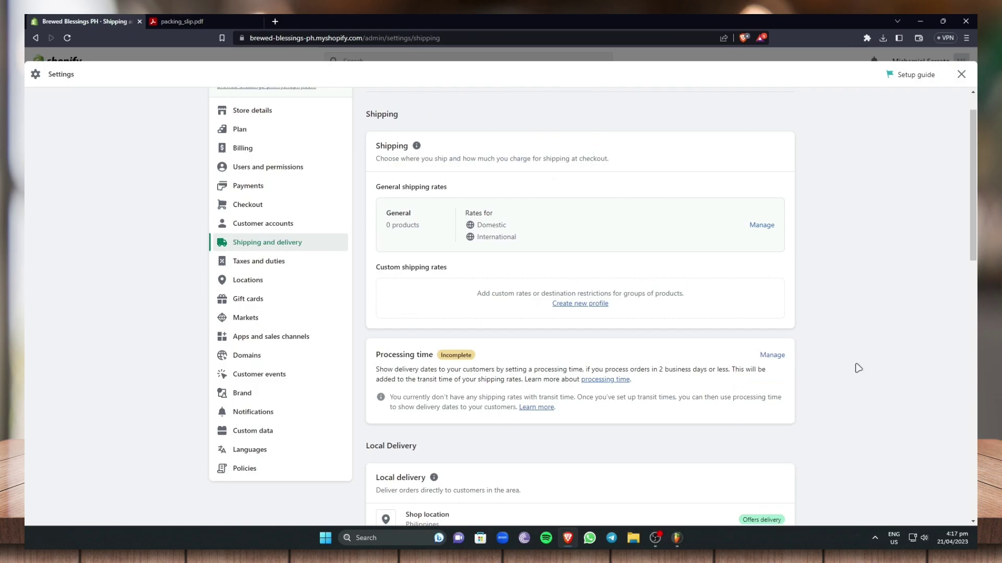
pyautogui.scroll(1, 858, 368)
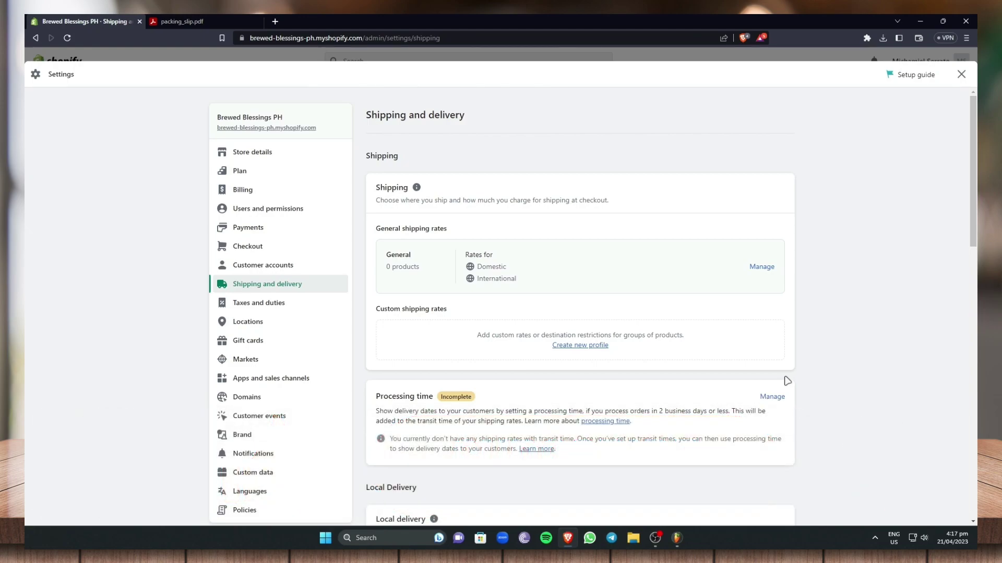
pyautogui.moveTo(671, 540)
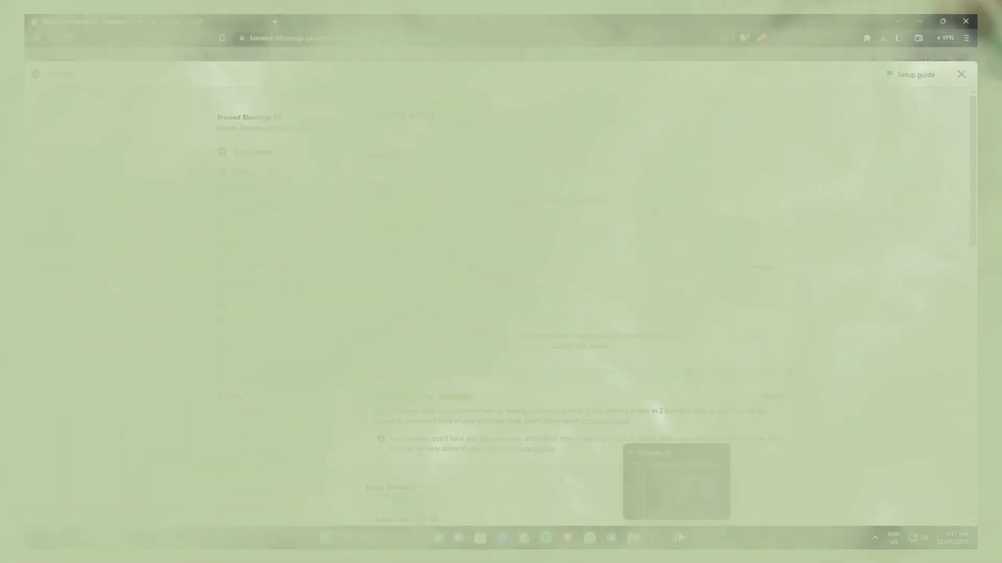